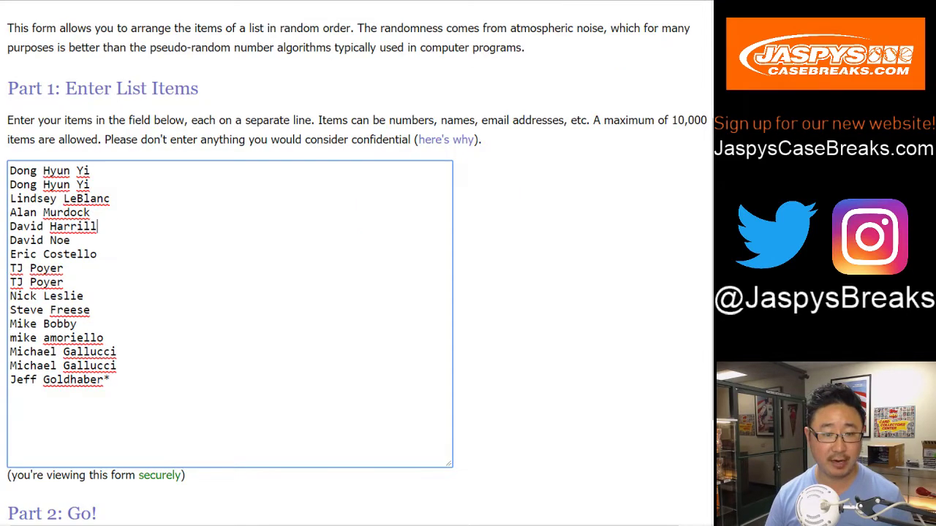
# - Duplicate the full list of participant names by pasting a copy of it below the existing entries
pyautogui.hotkey('ctrl', 'a')
pyautogui.hotkey('ctrl', 'c')
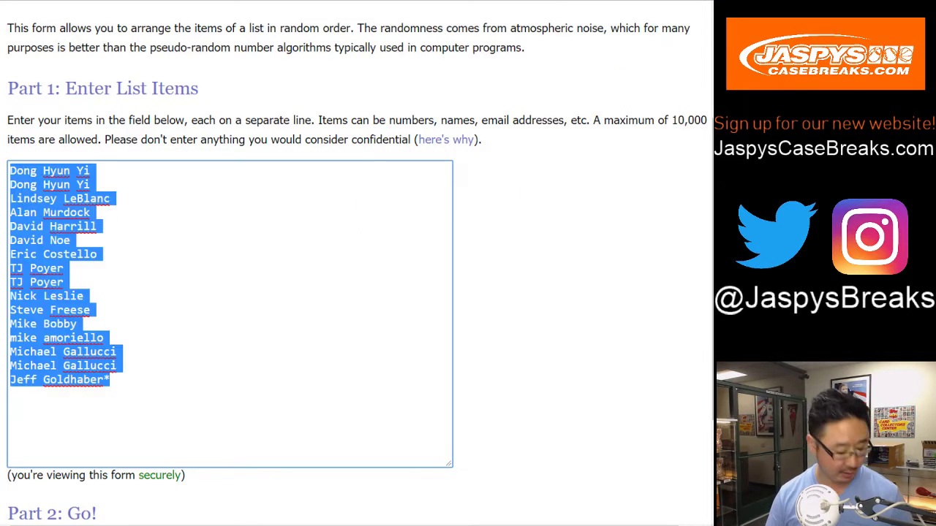
pyautogui.click(111, 379)
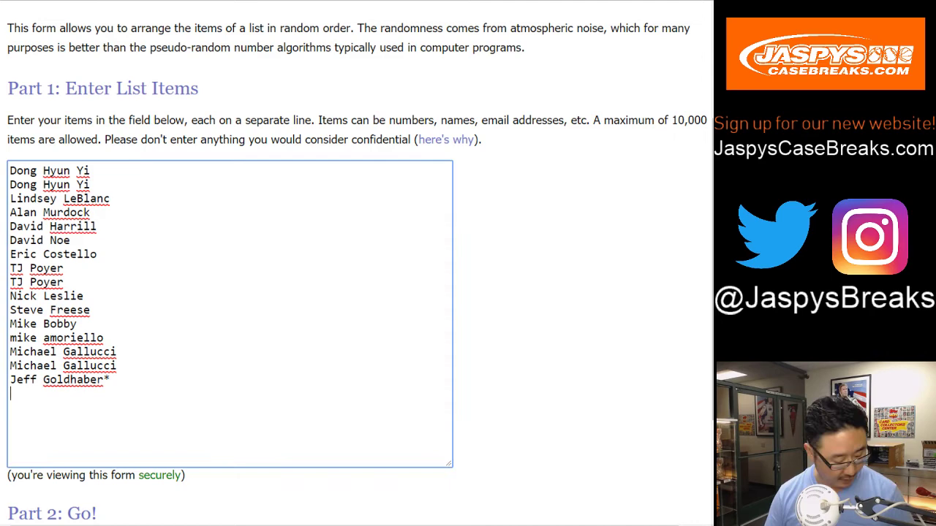
pyautogui.hotkey('ctrl', 'v')
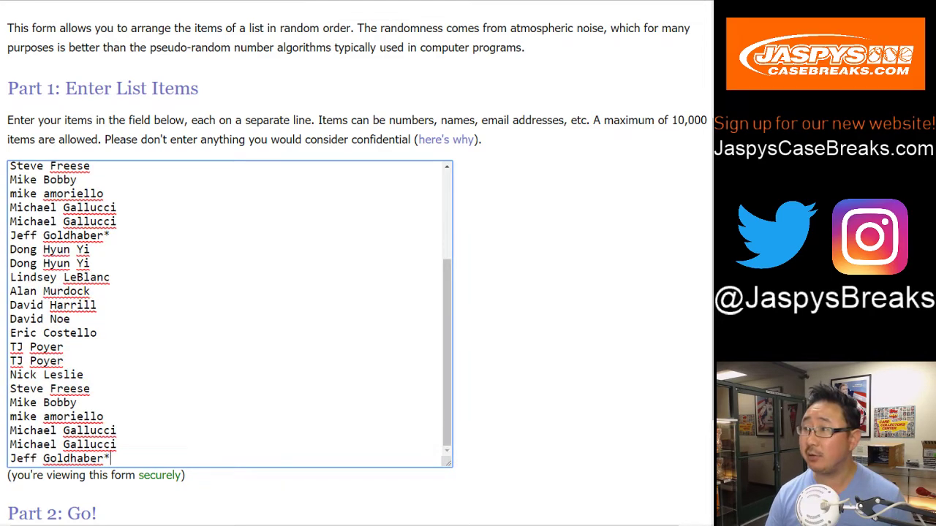
# - Roll two virtual dice in the RANDOM.ORG Dice Roller
pyautogui.scroll(3, 230, 313)
pyautogui.scroll(-3, 230, 313)
pyautogui.scroll(3, 230, 313)
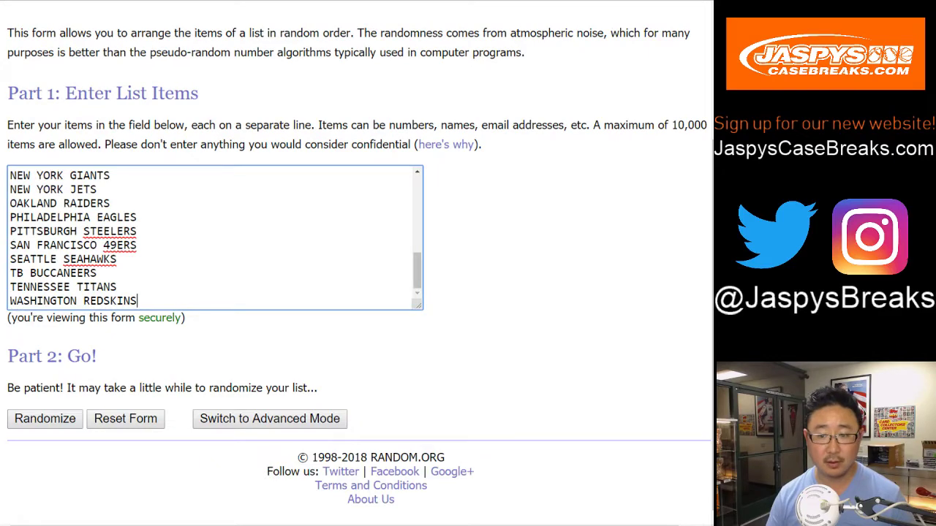
pyautogui.scroll(6, 215, 238)
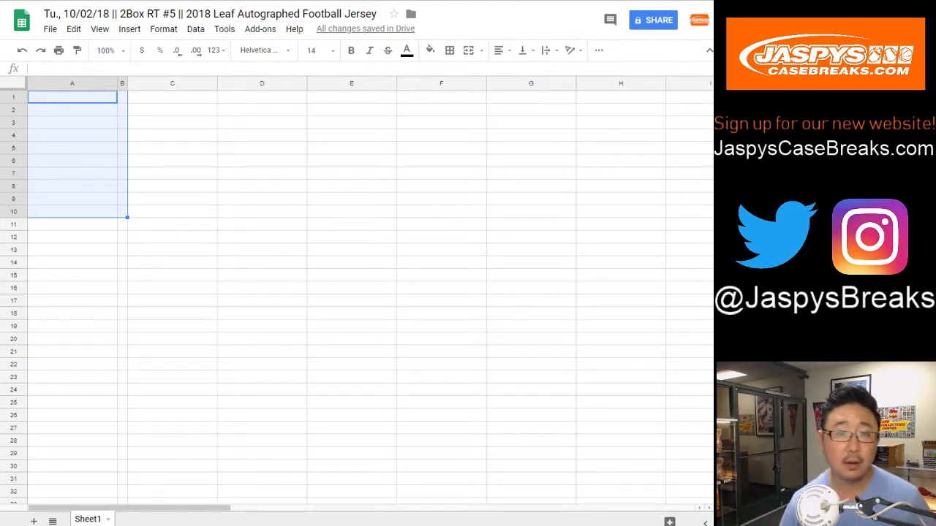
pyautogui.hotkey('ctrl', 'Tab')
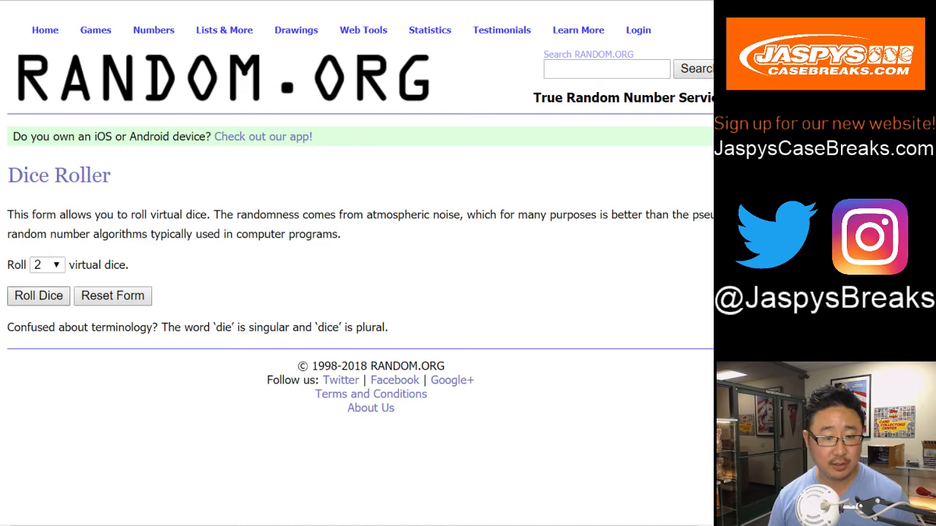
pyautogui.click(38, 296)
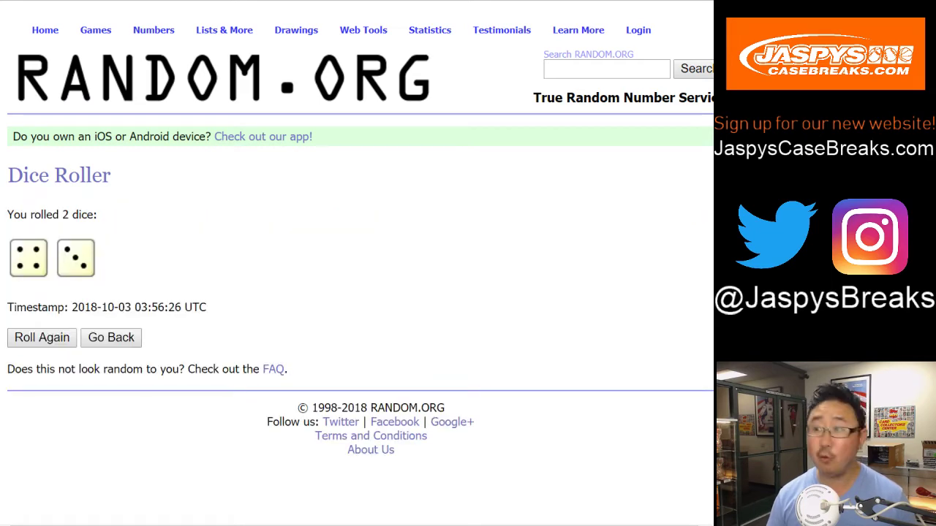
# - Randomize the doubled participant name list seven times in the List Randomizer
pyautogui.hotkey('ctrl', 'Tab')
pyautogui.scroll(-10, 226, 307)
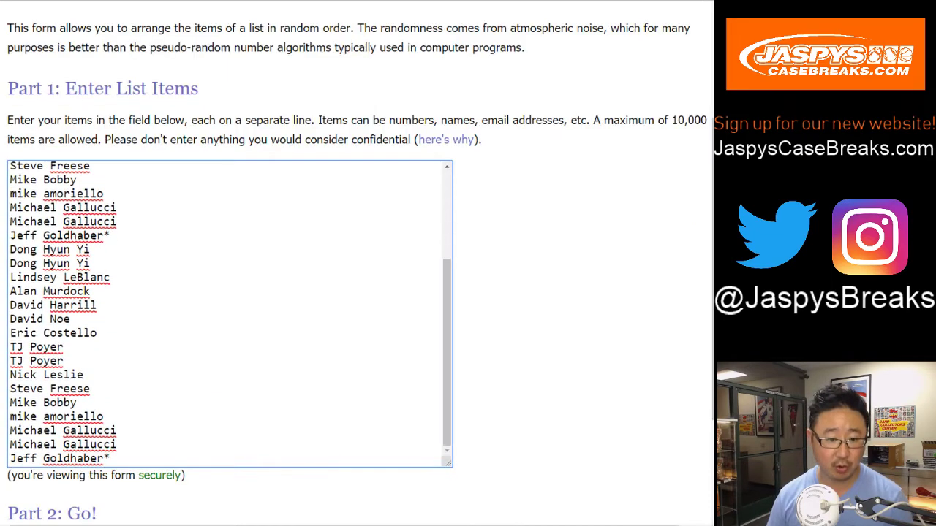
pyautogui.click(44, 414)
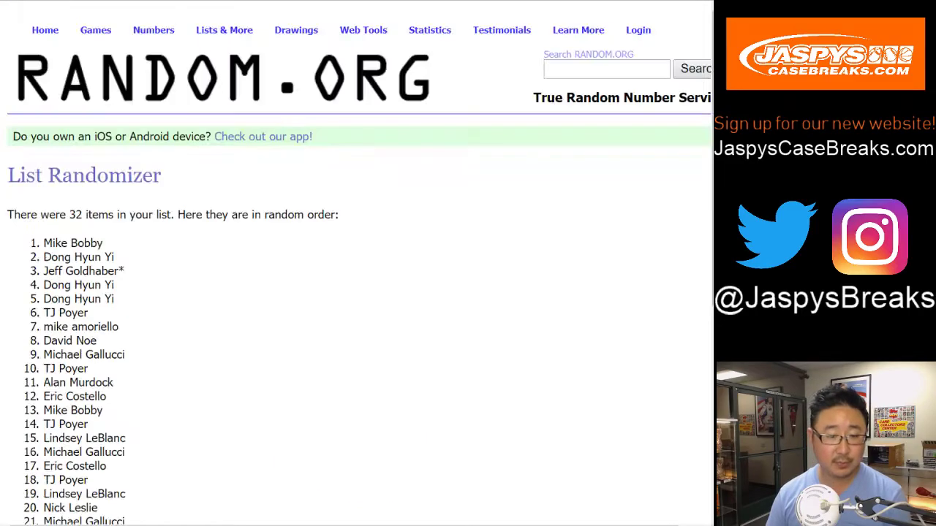
pyautogui.scroll(-5, 45, 414)
pyautogui.press('Return')
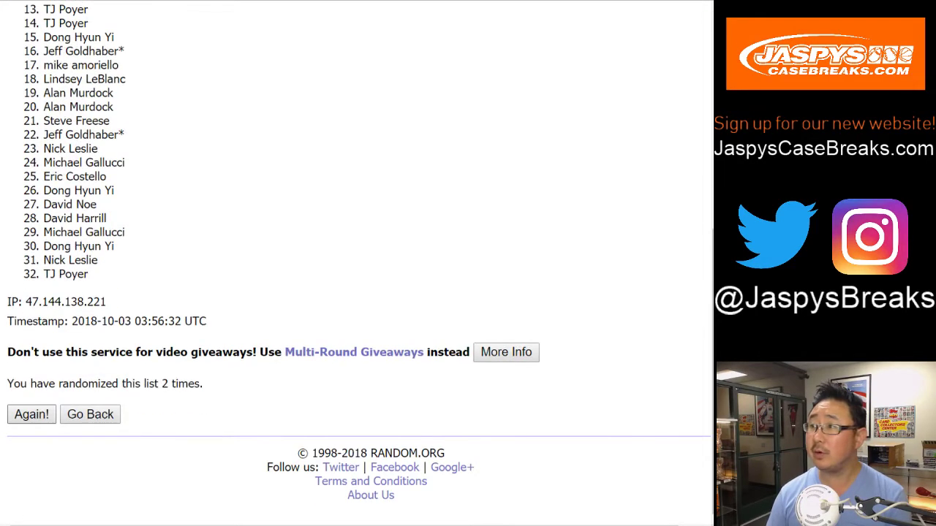
pyautogui.press('Return')
pyautogui.press('Return')
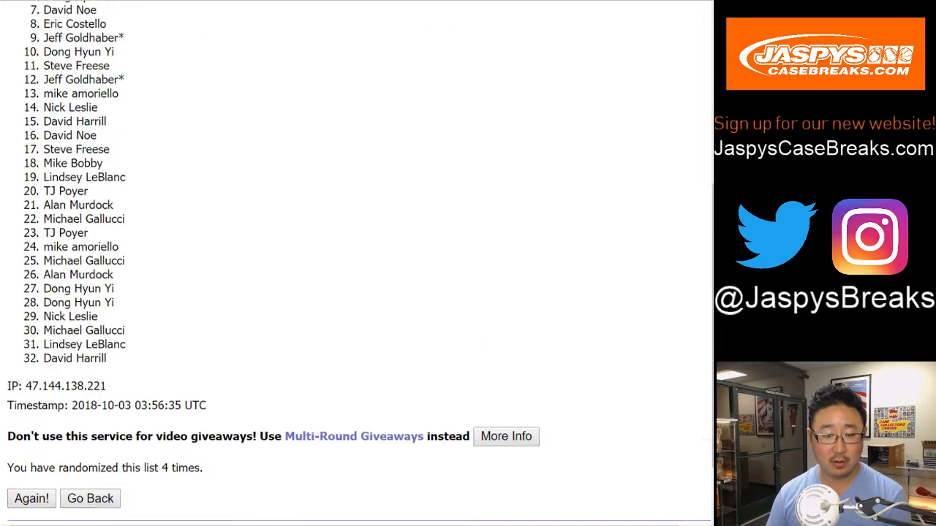
pyautogui.press('Return')
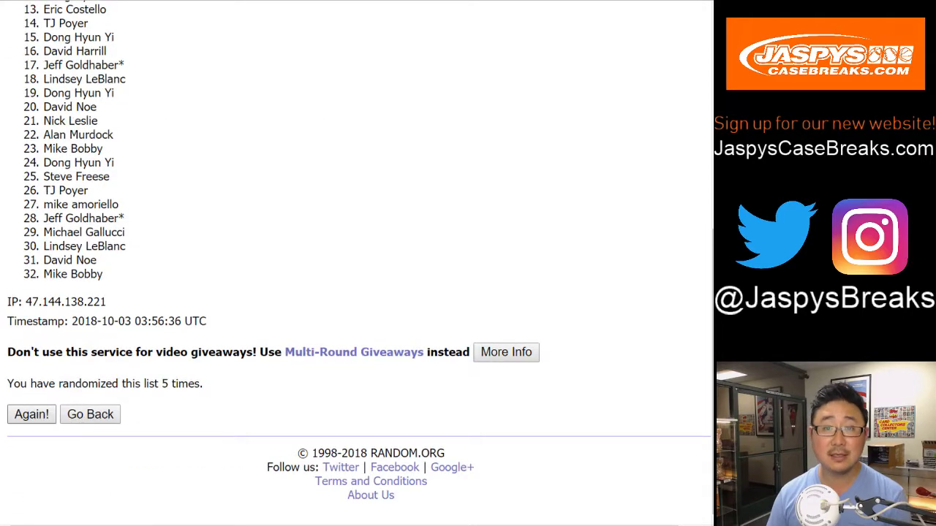
pyautogui.press('Return')
pyautogui.press('Return')
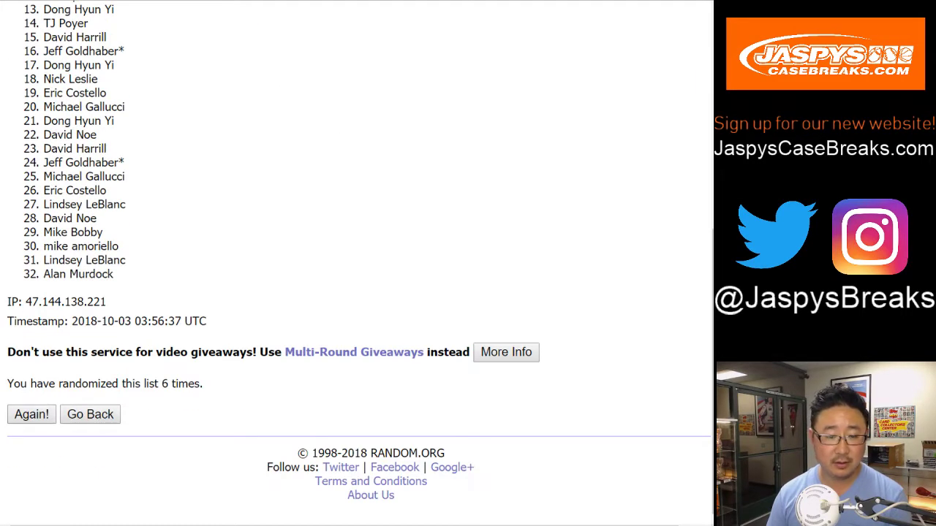
pyautogui.press('Return')
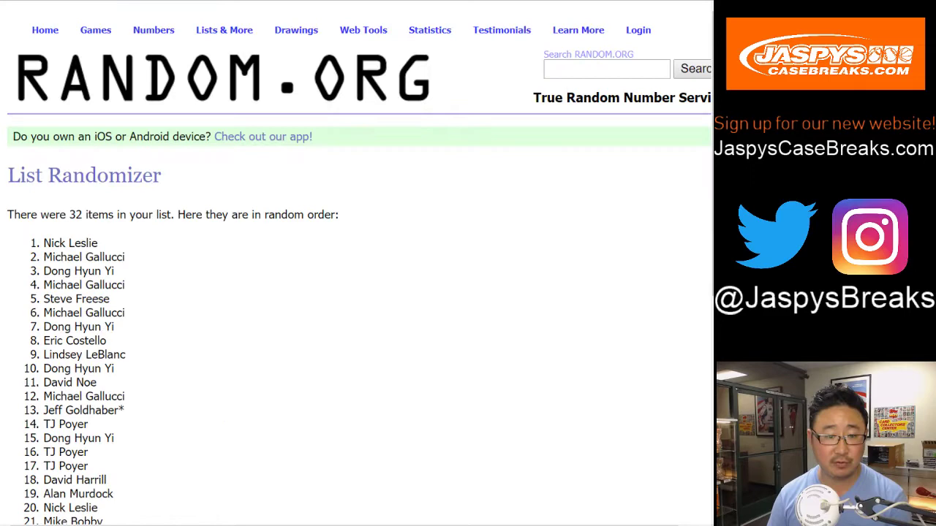
# - Copy all 32 randomized participant names into column A of the Google Sheets spreadsheet, starting at cell A1
pyautogui.moveTo(43, 242); pyautogui.dragTo(113, 274)
pyautogui.hotkey('ctrl', 'c')
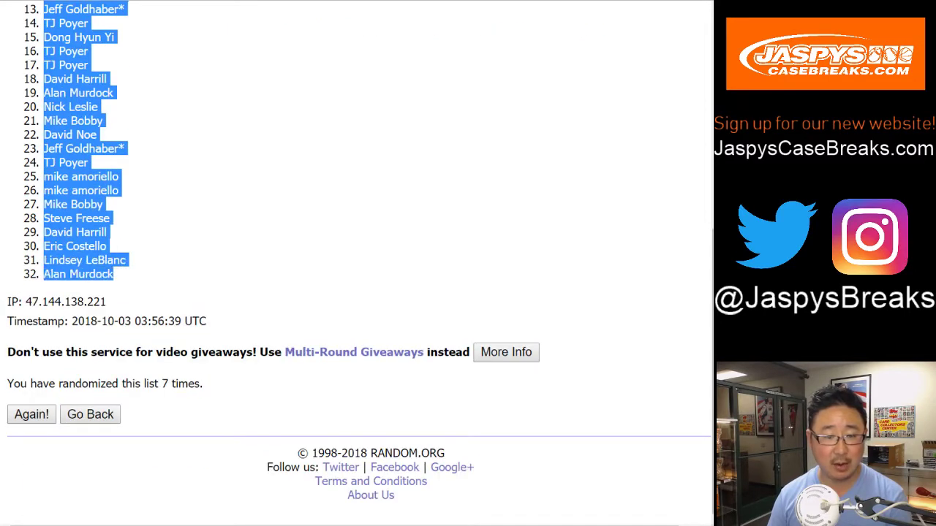
pyautogui.hotkey('ctrl', 'Tab')
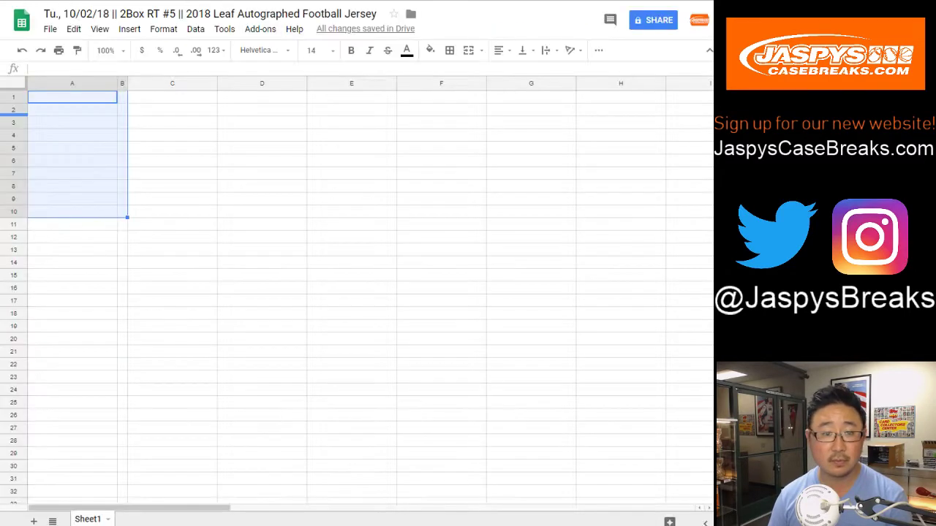
pyautogui.click(55, 98)
pyautogui.rightClick(55, 98)
pyautogui.click(82, 143)
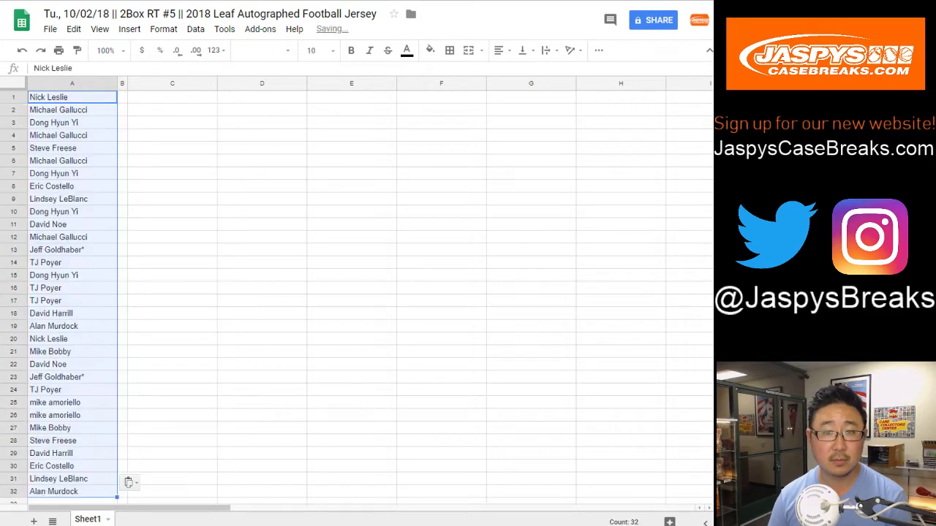
# - Randomize the list of football teams seven times in the other List Randomizer page
pyautogui.hotkey('ctrl', 'Tab')
pyautogui.hotkey('ctrl', 'Tab')
pyautogui.scroll(-1, 356, 263)
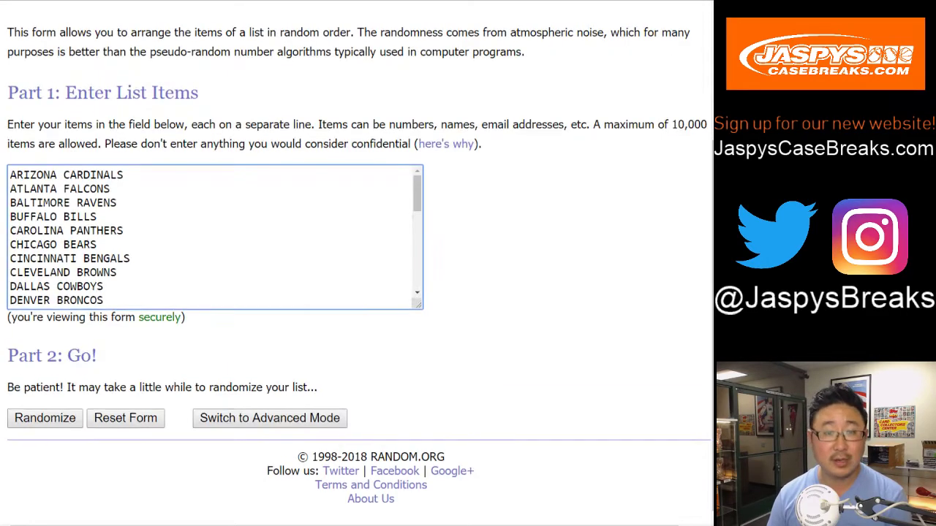
pyautogui.click(44, 413)
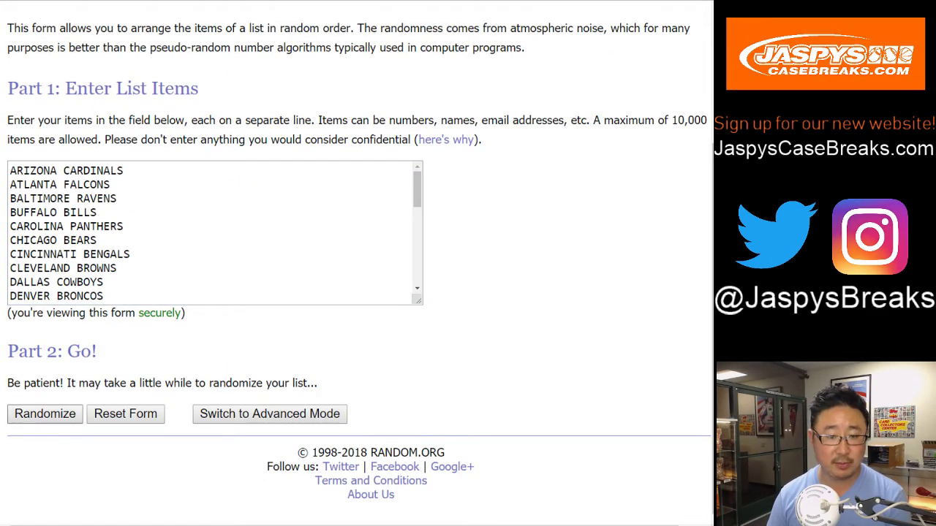
pyautogui.scroll(-5, 357, 264)
pyautogui.click(32, 414)
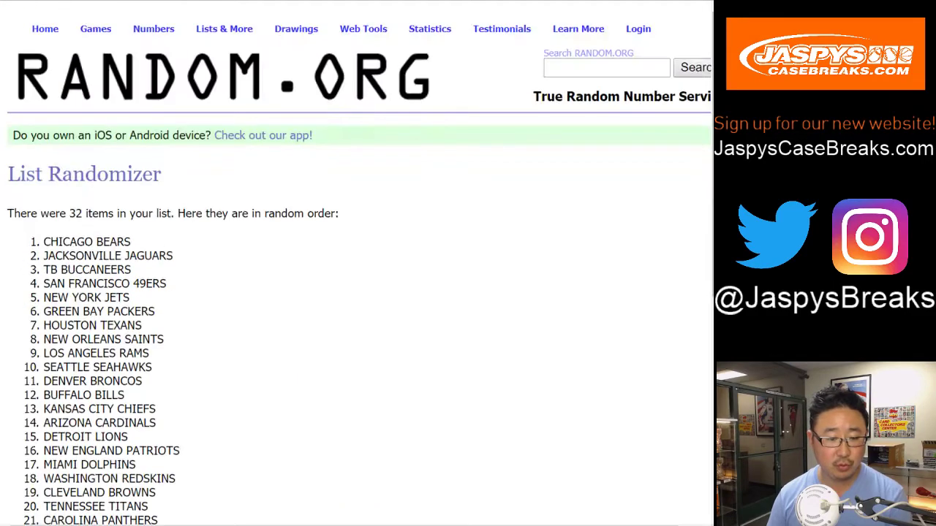
pyautogui.scroll(-5, 358, 263)
pyautogui.click(32, 413)
pyautogui.scroll(-5, 358, 263)
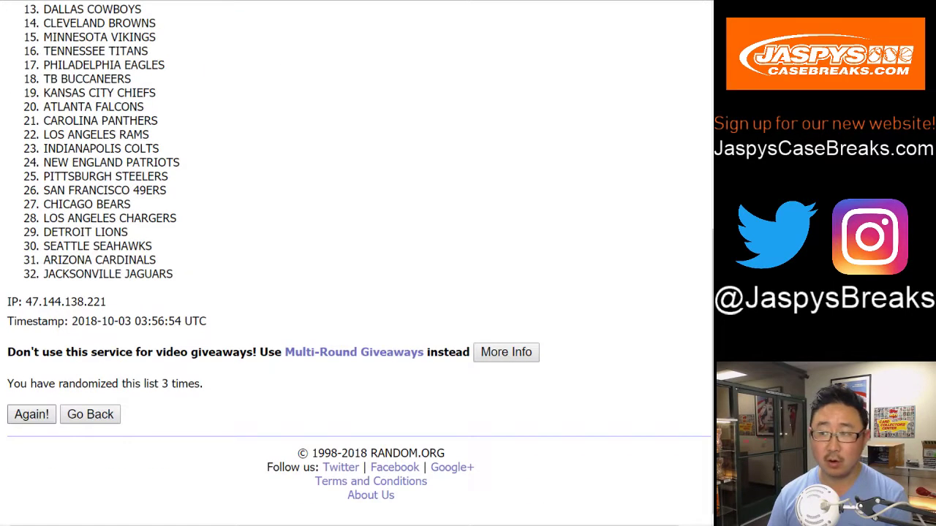
pyautogui.click(32, 414)
pyautogui.scroll(-5, 358, 263)
pyautogui.click(31, 414)
pyautogui.scroll(-5, 358, 263)
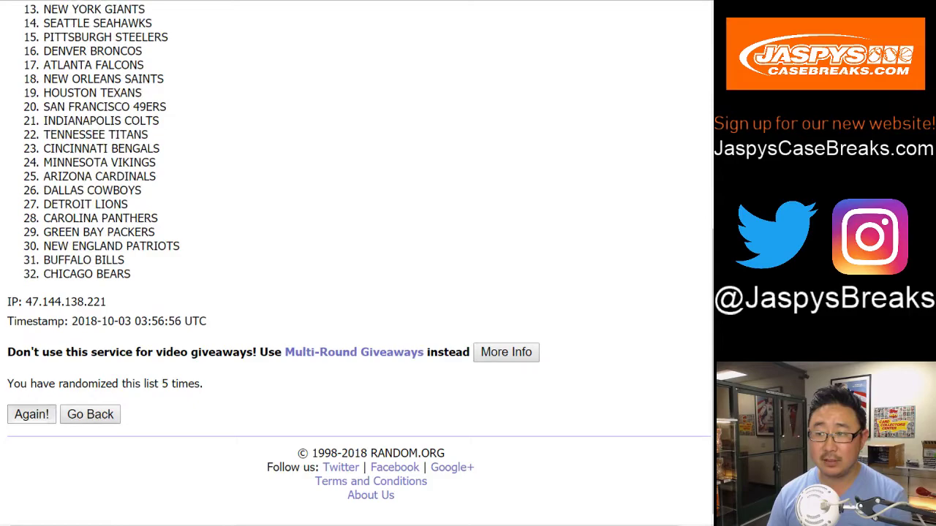
pyautogui.click(31, 414)
pyautogui.scroll(-5, 358, 264)
pyautogui.click(31, 414)
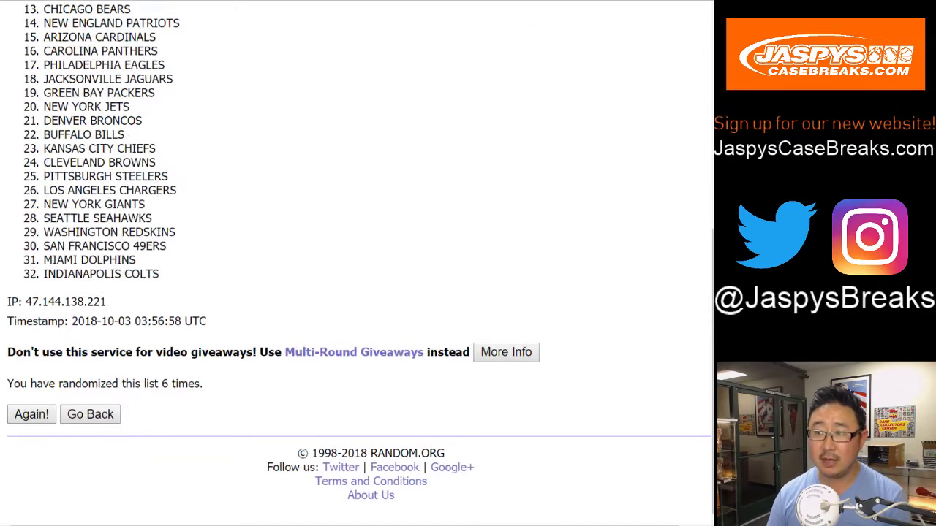
pyautogui.scroll(-5, 358, 264)
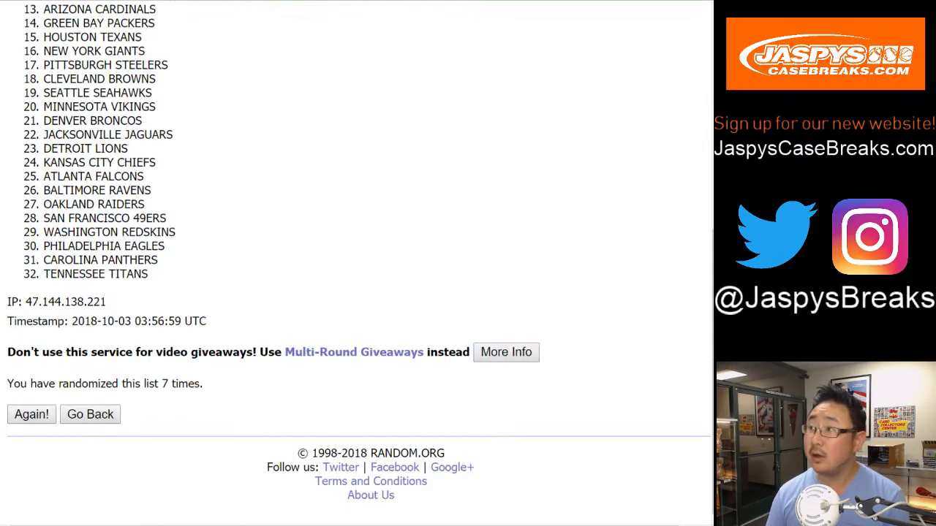
# - Copy the 32 randomized team names into column B of the spreadsheet, starting at cell B1
pyautogui.scroll(5, 357, 264)
pyautogui.moveTo(43, 226); pyautogui.dragTo(148, 275)
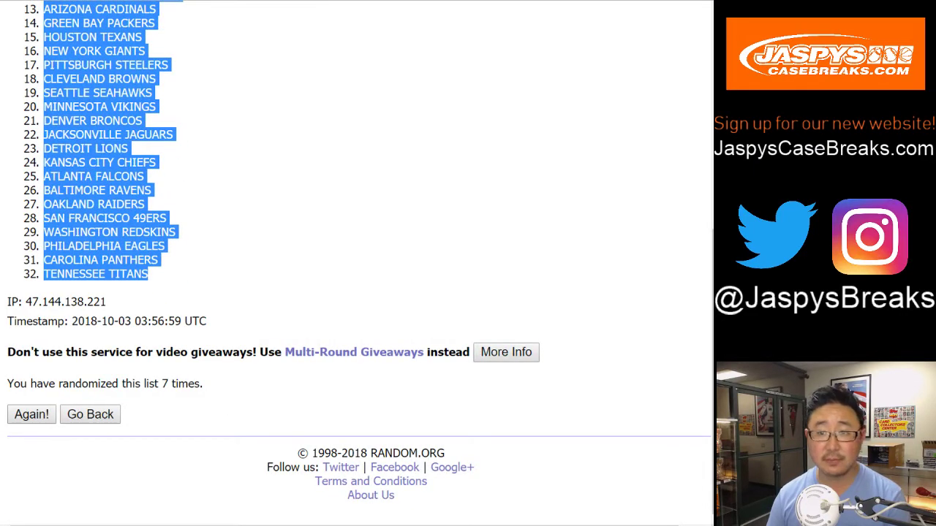
pyautogui.hotkey('ctrl', 'Tab')
pyautogui.rightClick(122, 95)
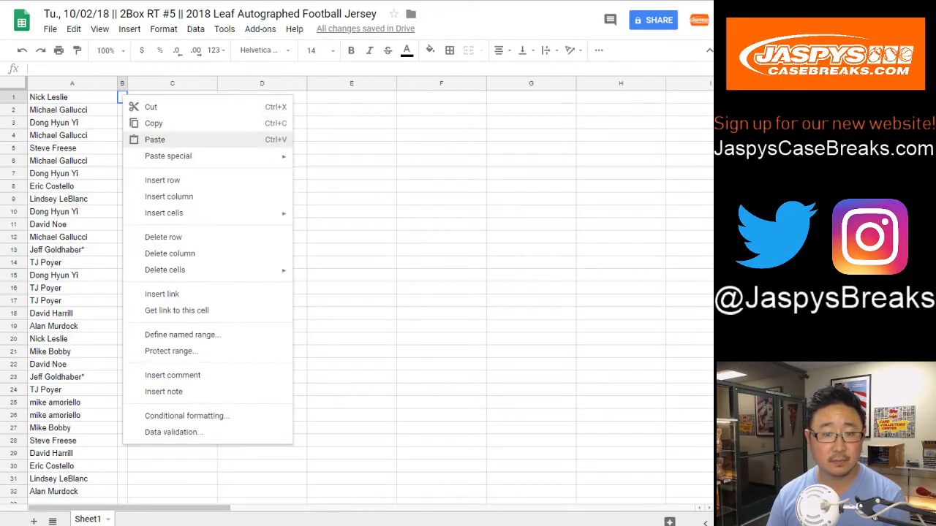
pyautogui.click(155, 139)
# - Set the font of the whole sheet to Helvetica Neue at size 13
pyautogui.hotkey('ctrl', 'a')
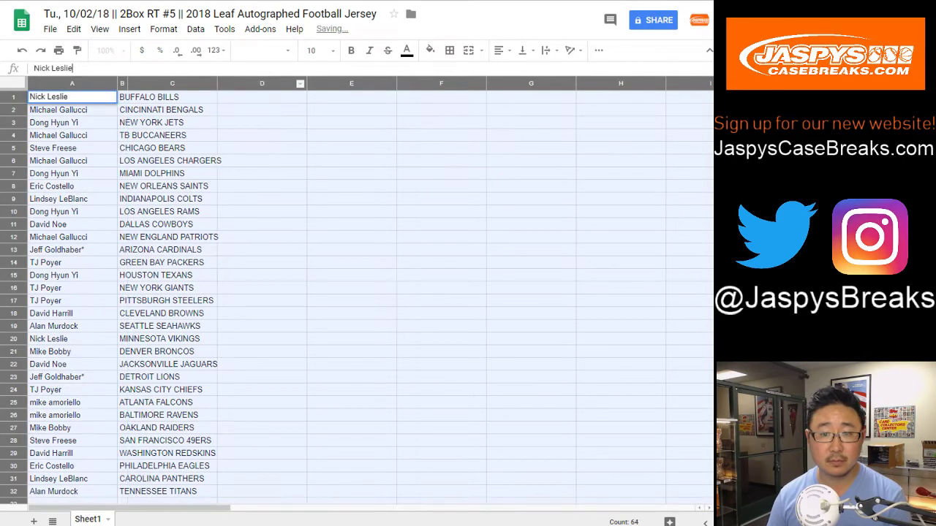
pyautogui.click(265, 50)
pyautogui.click(268, 96)
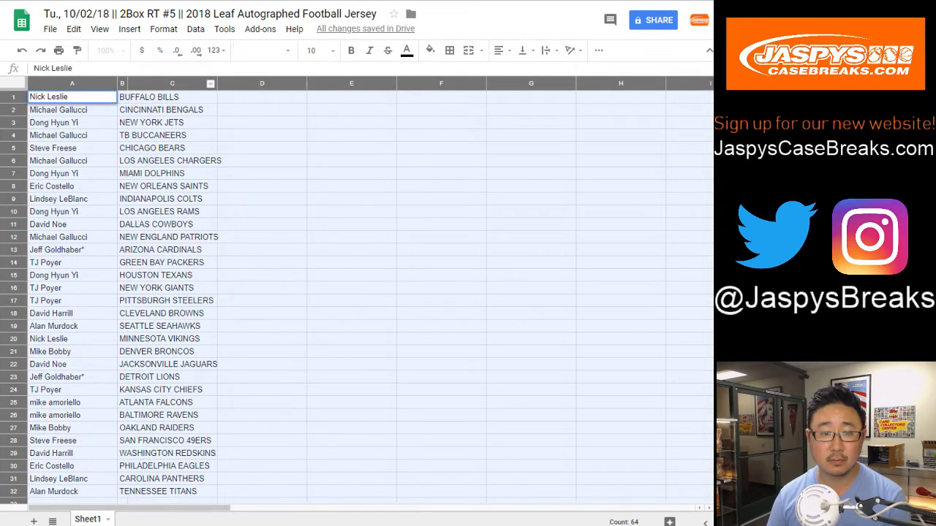
pyautogui.click(171, 110)
pyautogui.click(13, 83)
pyautogui.click(265, 51)
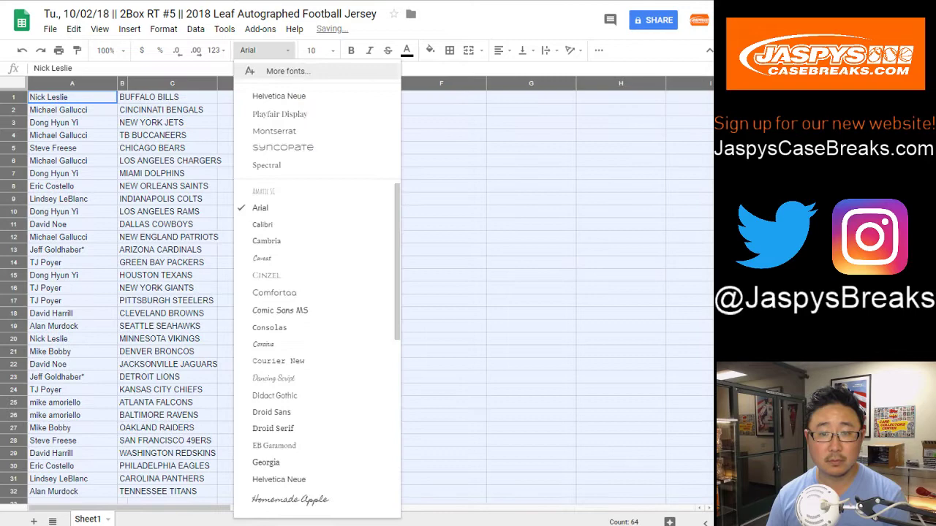
pyautogui.click(279, 95)
pyautogui.click(316, 50)
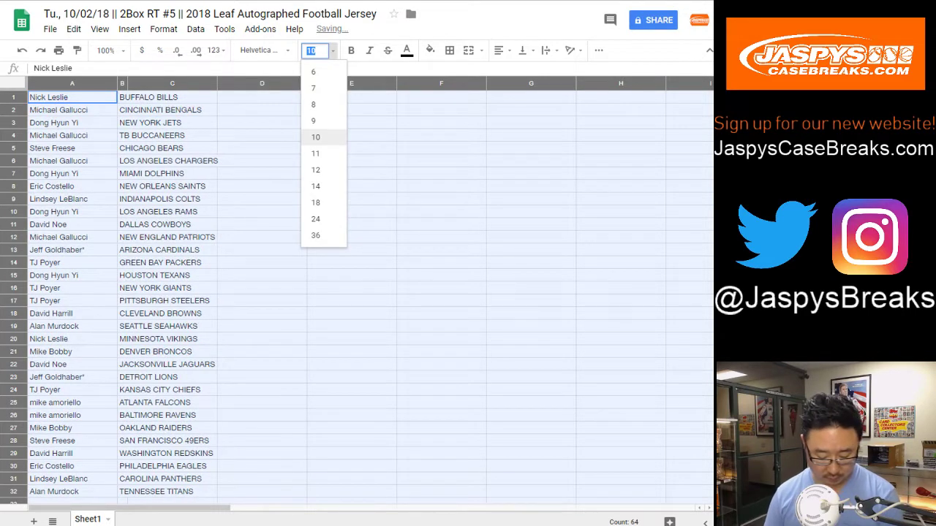
pyautogui.write('13')
pyautogui.press('Return')
# - Set the sheet's zoom to 81%
pyautogui.click(108, 51)
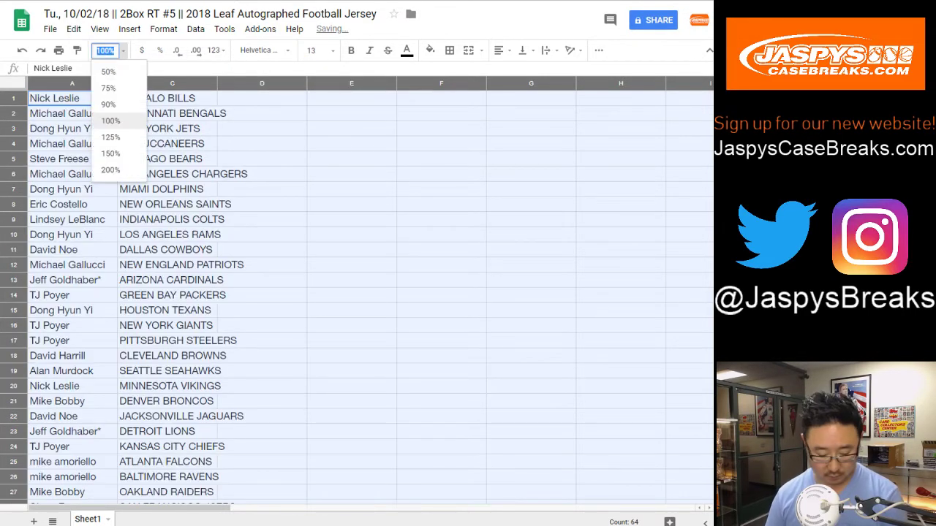
pyautogui.write('81')
pyautogui.press('Return')
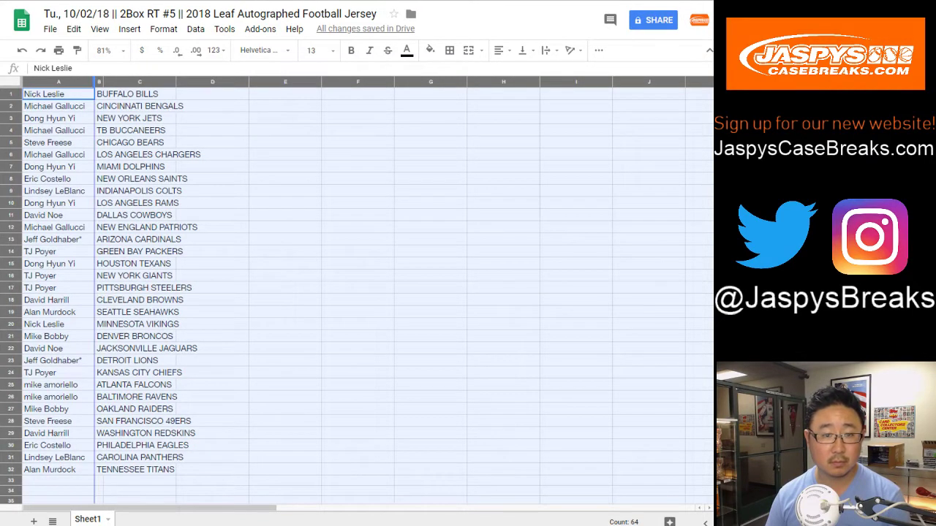
# - Fit the column widths to their contents and set the sheet's zoom to 85%
pyautogui.doubleClick(95, 81)
pyautogui.click(103, 49)
pyautogui.write('85')
pyautogui.press('Return')
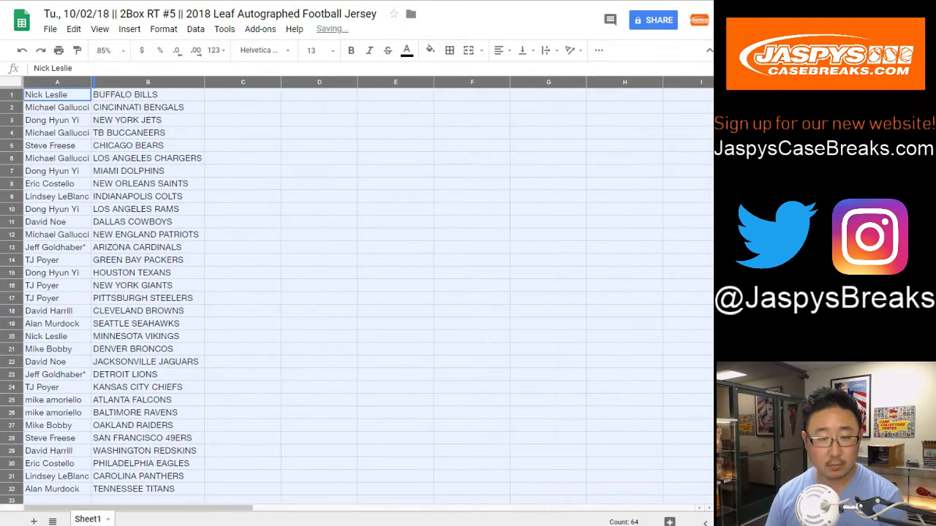
# - Go through rows 1 to 32 in order, highlighting them to review each participant's assigned team
pyautogui.click(11, 93)
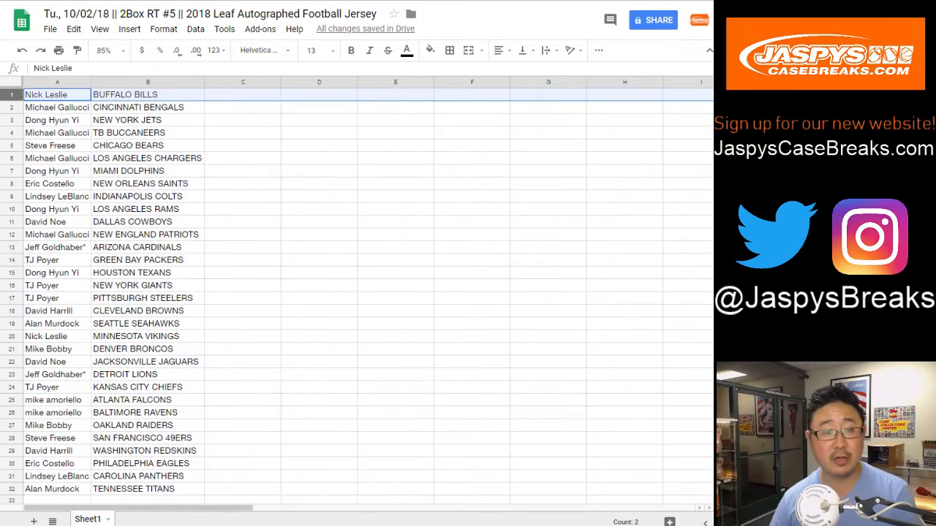
pyautogui.click(11, 107)
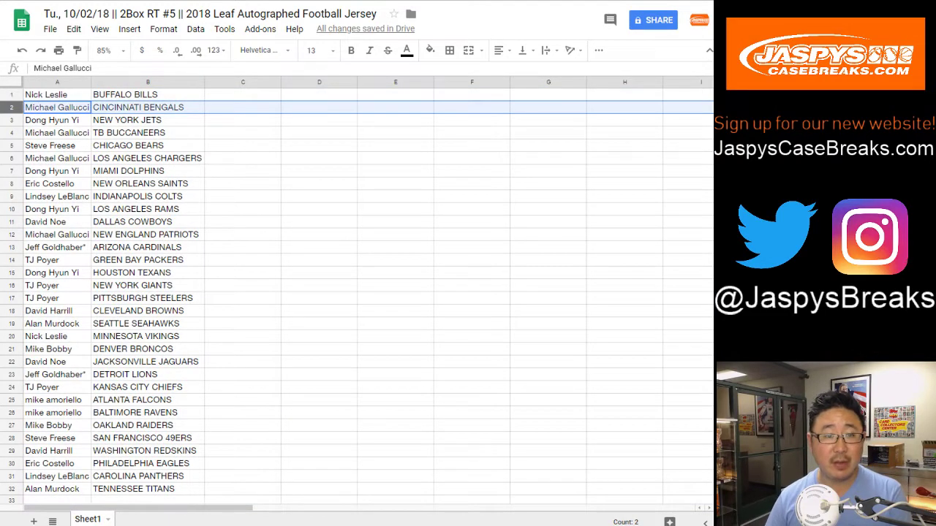
pyautogui.click(11, 120)
pyautogui.click(11, 132)
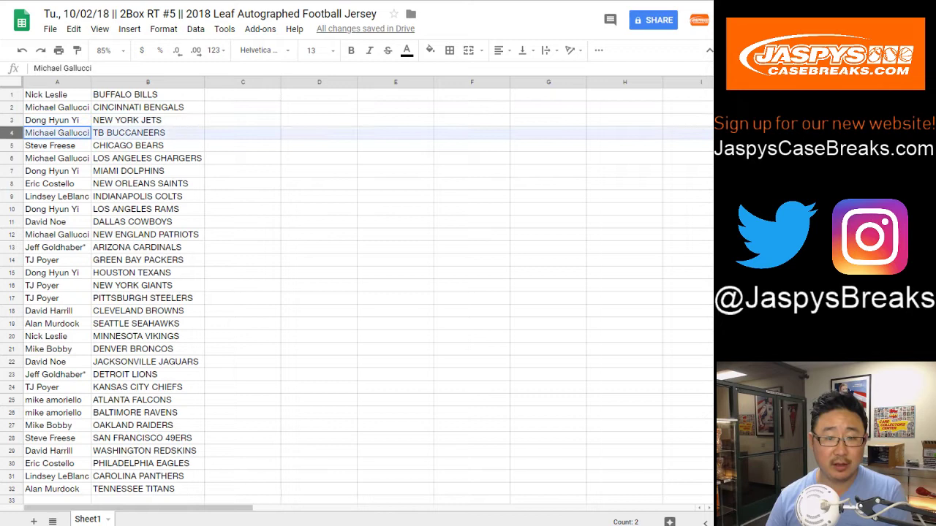
pyautogui.click(11, 145)
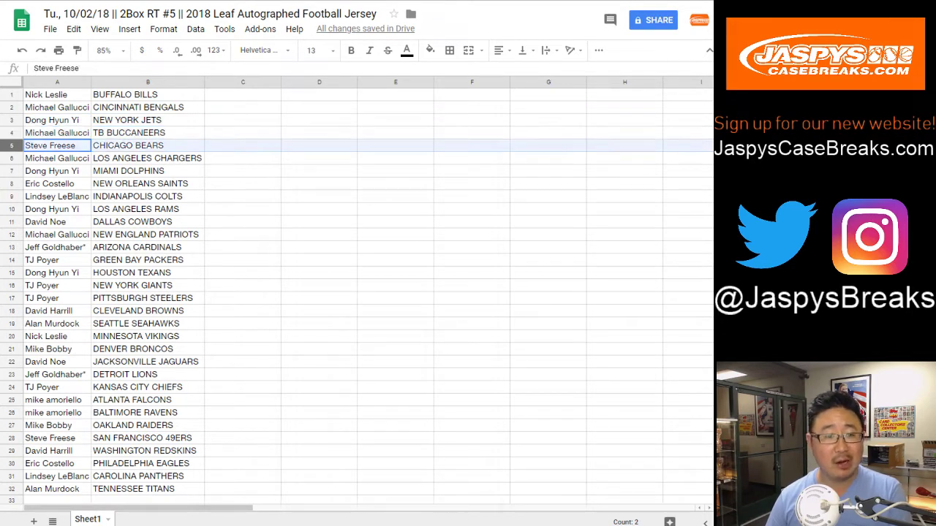
pyautogui.click(11, 158)
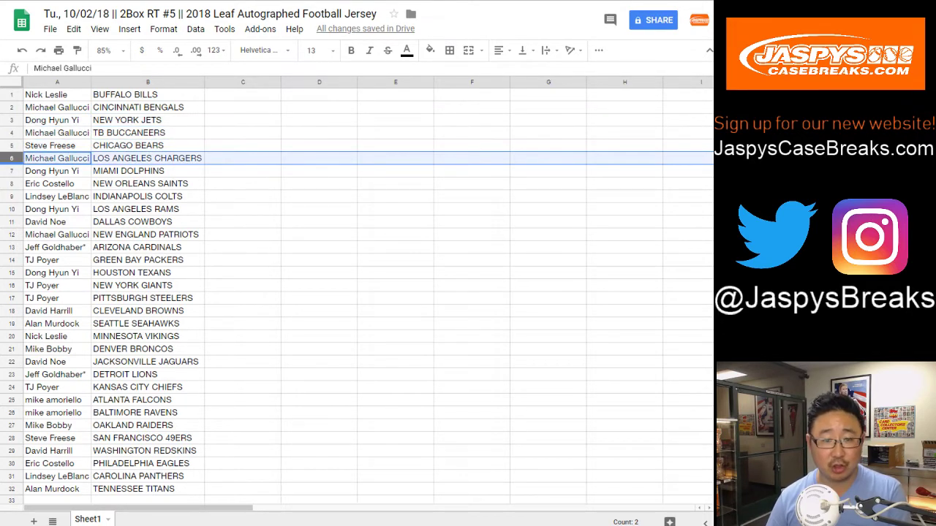
pyautogui.click(11, 171)
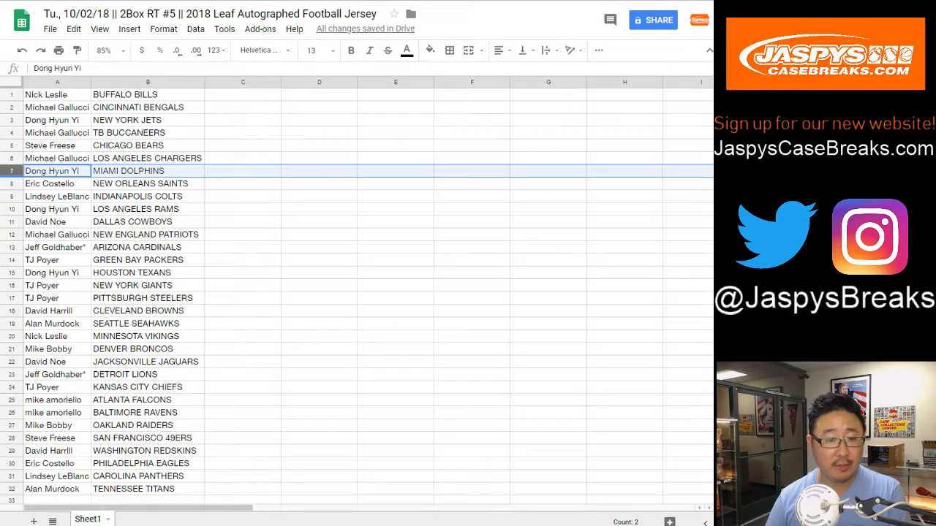
pyautogui.click(11, 183)
pyautogui.click(11, 196)
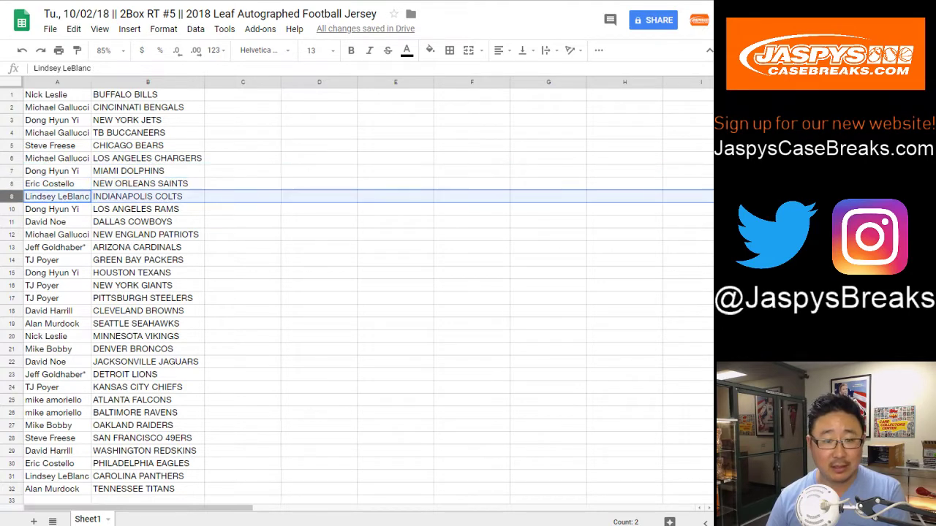
pyautogui.click(11, 209)
pyautogui.scroll(-1, 11, 209)
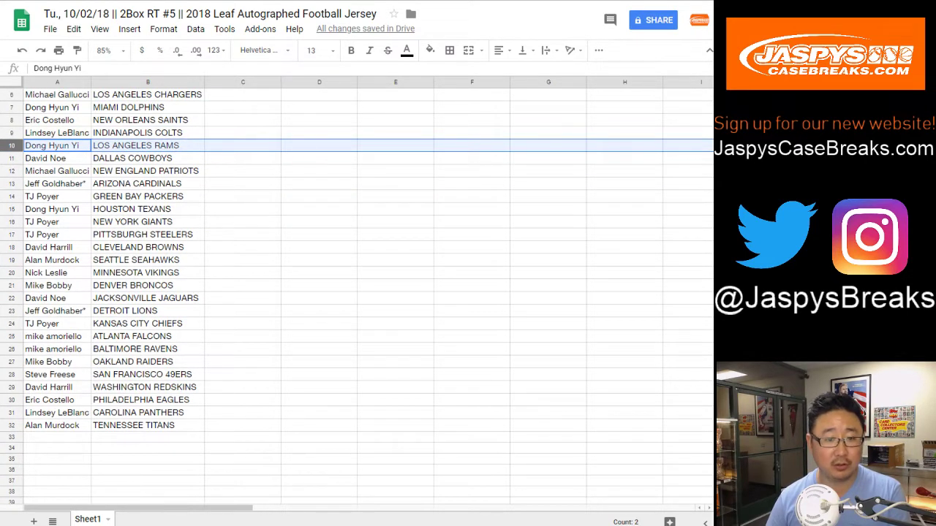
pyautogui.click(11, 158)
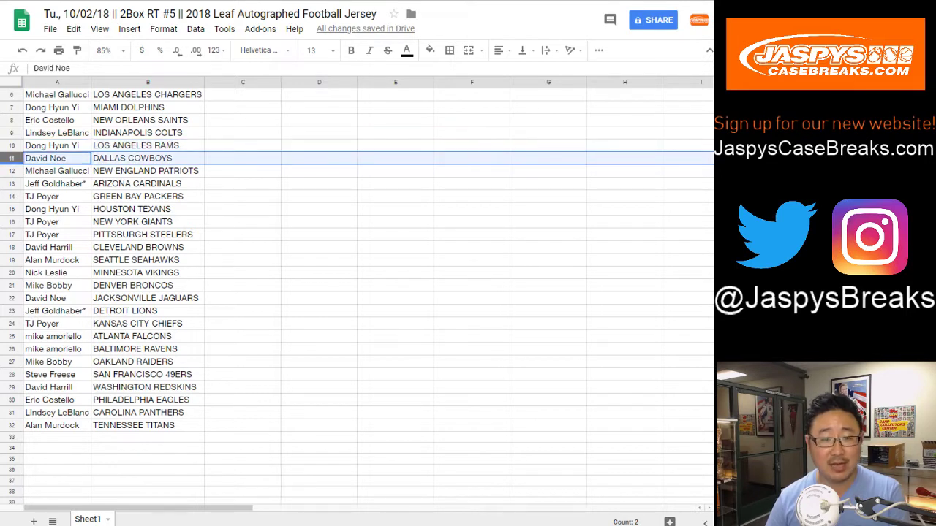
pyautogui.click(11, 171)
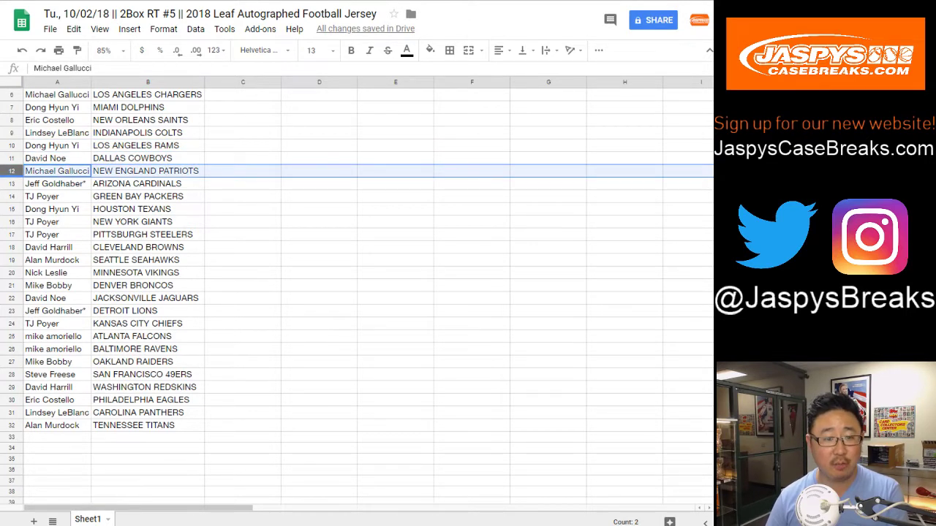
pyautogui.click(11, 183)
pyautogui.keyDown('ctrl'); pyautogui.click(11, 311); pyautogui.keyUp('ctrl')
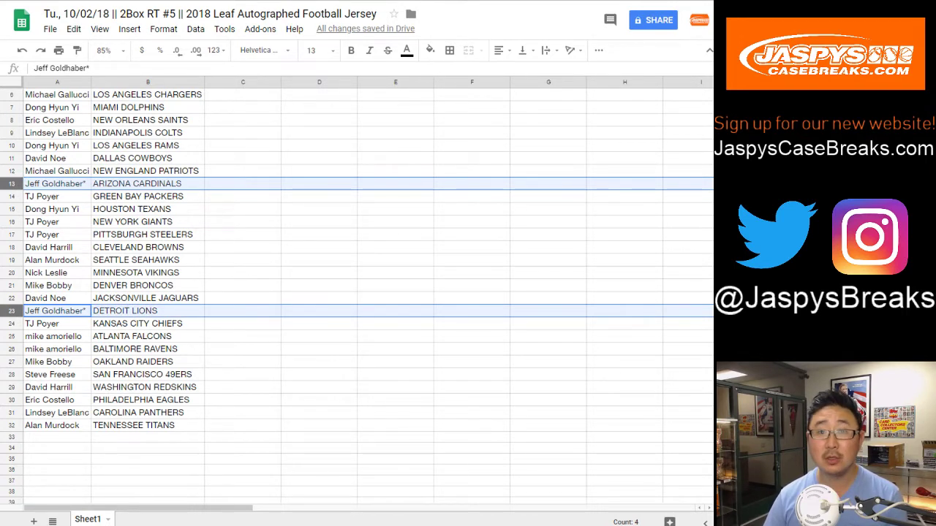
pyautogui.click(11, 196)
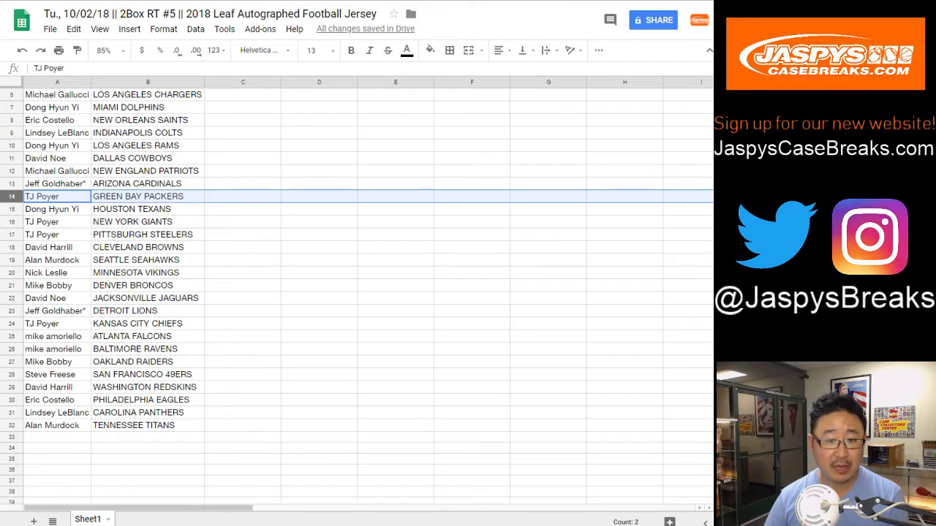
pyautogui.click(11, 209)
pyautogui.click(11, 222)
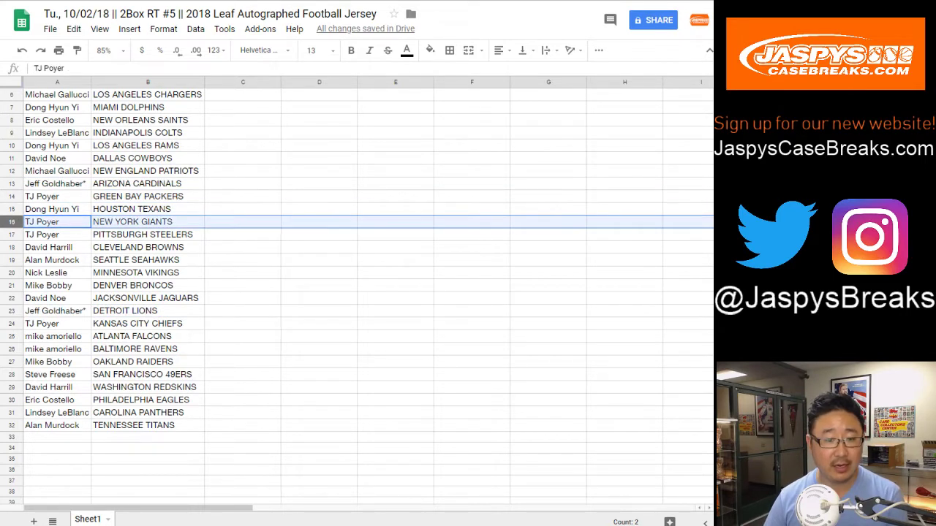
pyautogui.keyDown('shift'); pyautogui.click(11, 234); pyautogui.keyUp('shift')
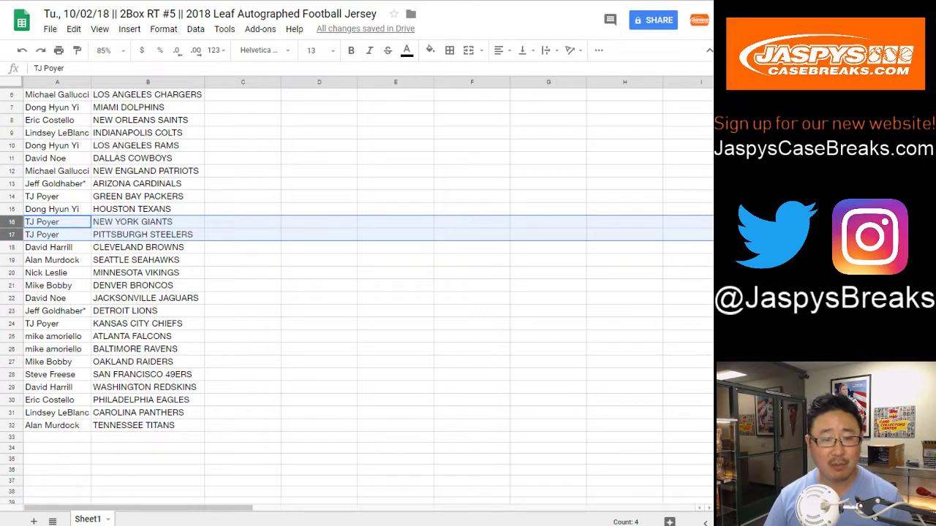
pyautogui.click(11, 247)
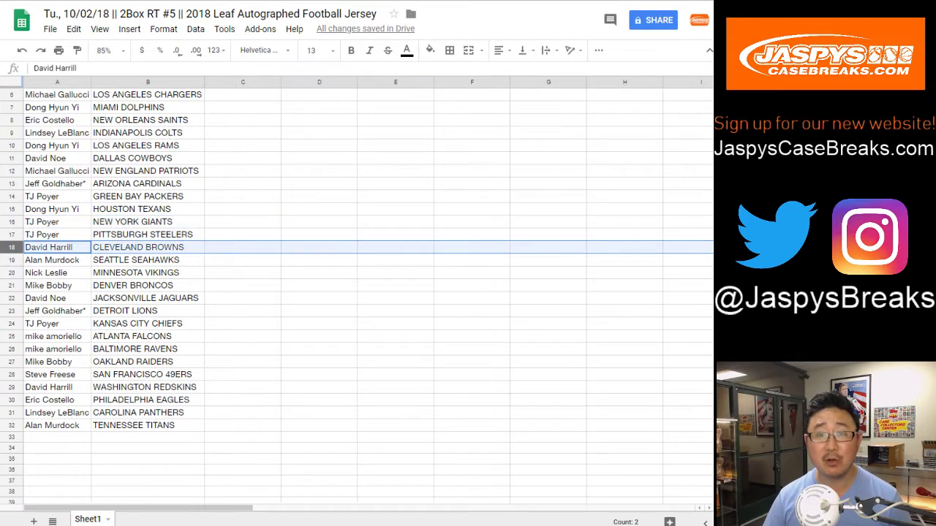
pyautogui.click(11, 259)
pyautogui.click(11, 273)
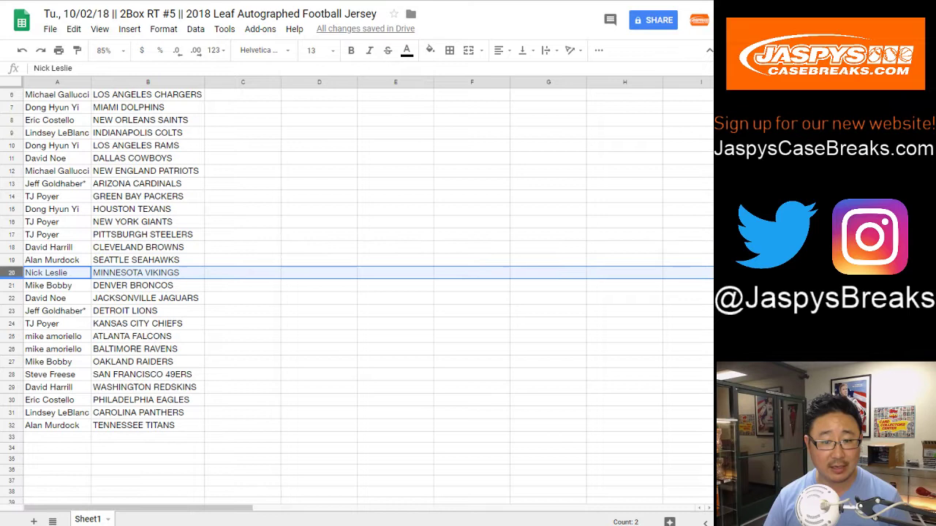
pyautogui.click(11, 285)
pyautogui.click(11, 298)
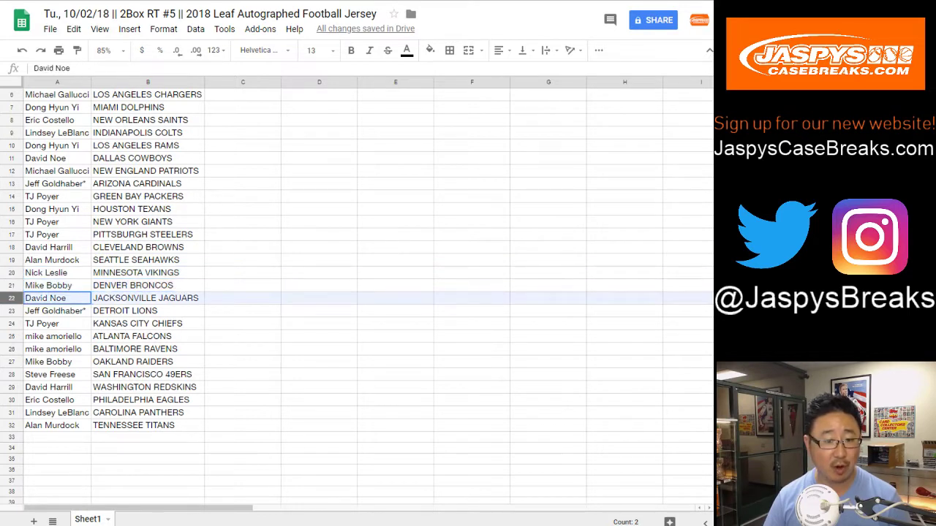
pyautogui.click(11, 323)
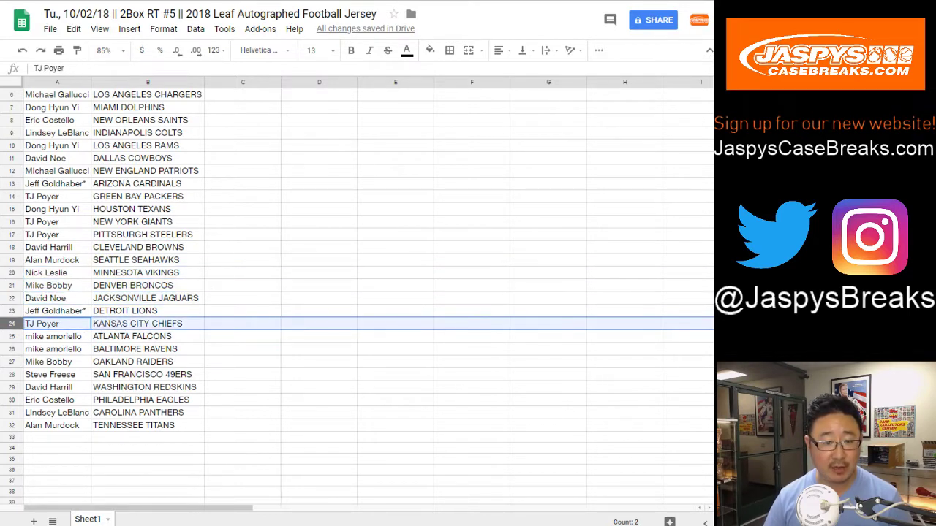
pyautogui.moveTo(11, 336); pyautogui.dragTo(11, 348)
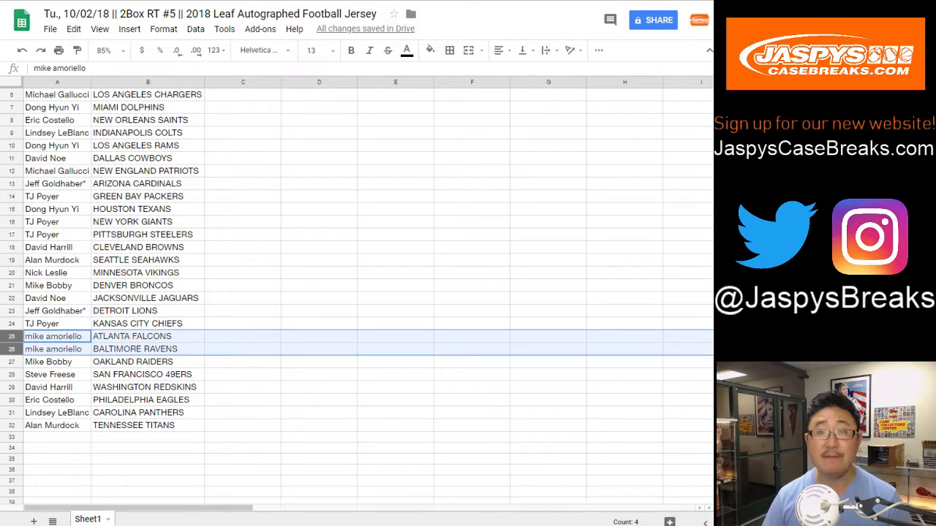
pyautogui.click(11, 362)
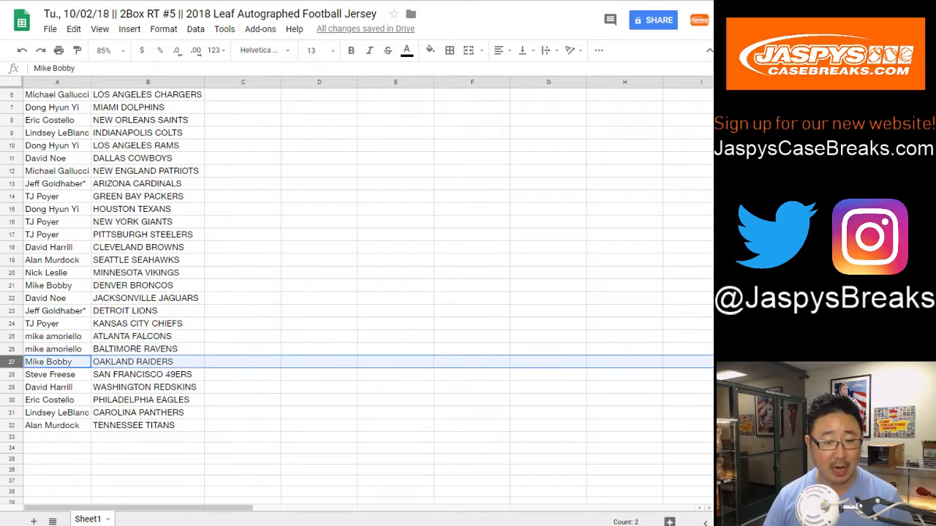
pyautogui.scroll(-1, 11, 362)
pyautogui.click(10, 310)
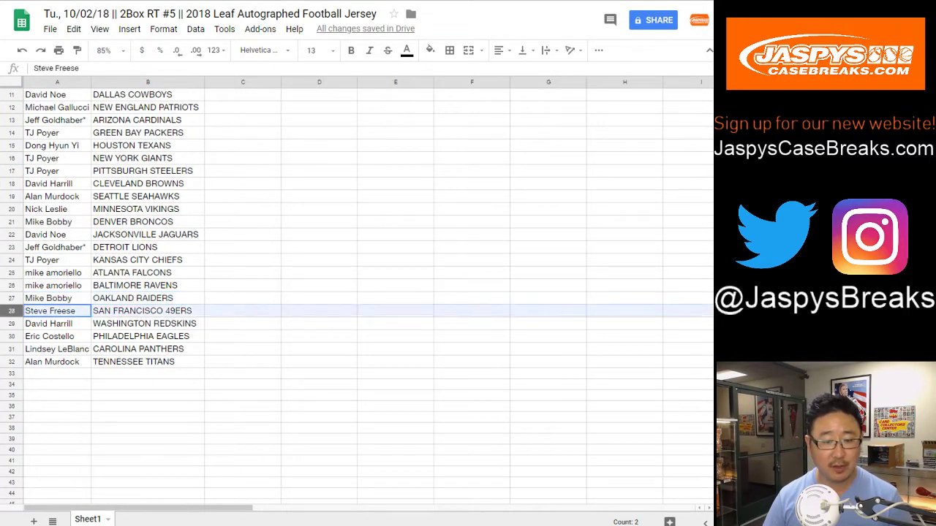
pyautogui.click(11, 323)
pyautogui.click(11, 337)
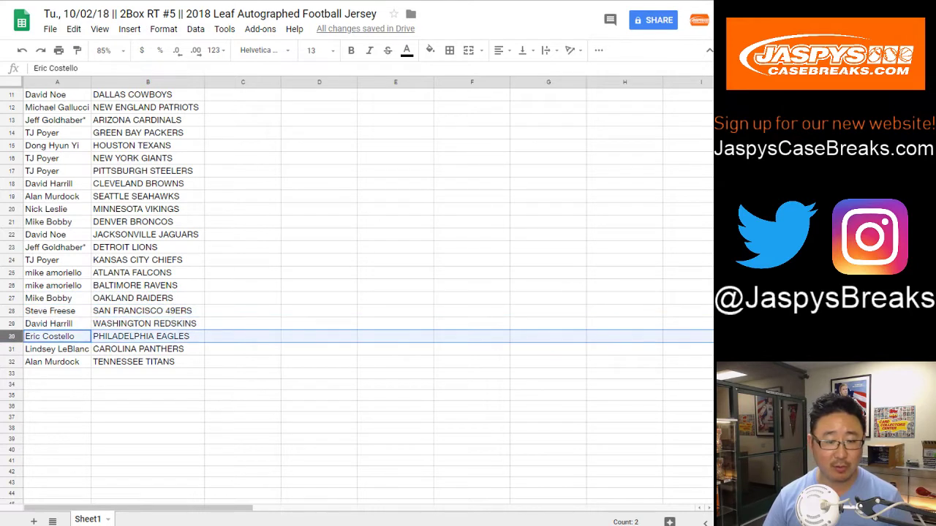
pyautogui.click(11, 349)
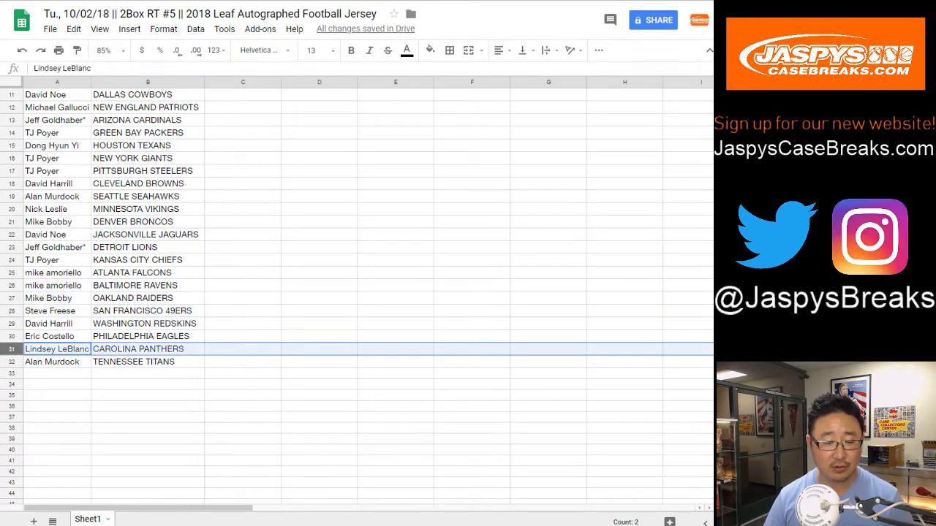
pyautogui.click(11, 361)
pyautogui.scroll(-1, 357, 293)
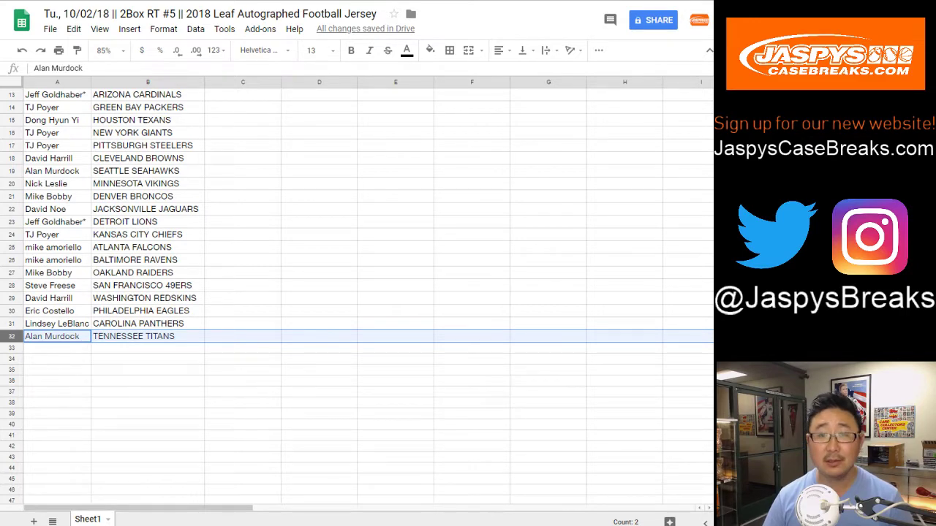
# - Sort the whole sheet alphabetically by the team names in column B, A to Z
pyautogui.scroll(3, 357, 292)
pyautogui.scroll(2, 357, 292)
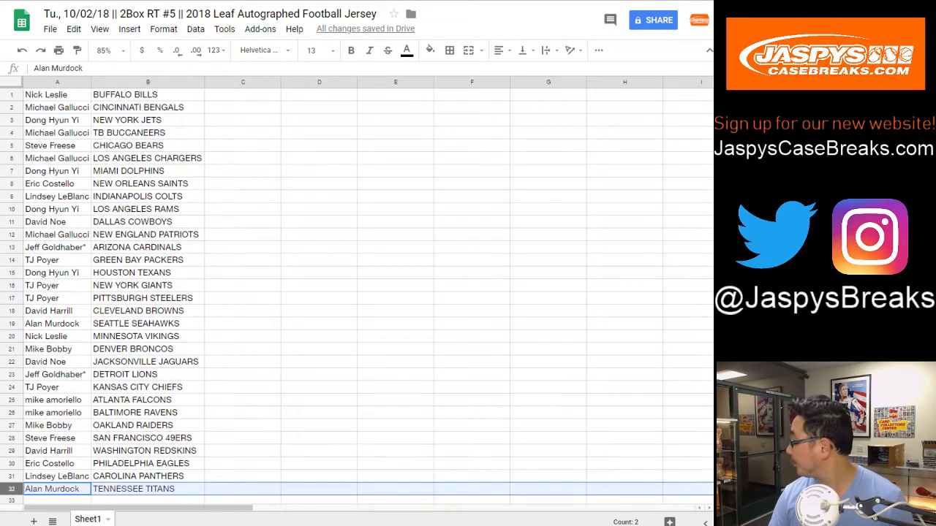
pyautogui.click(199, 82)
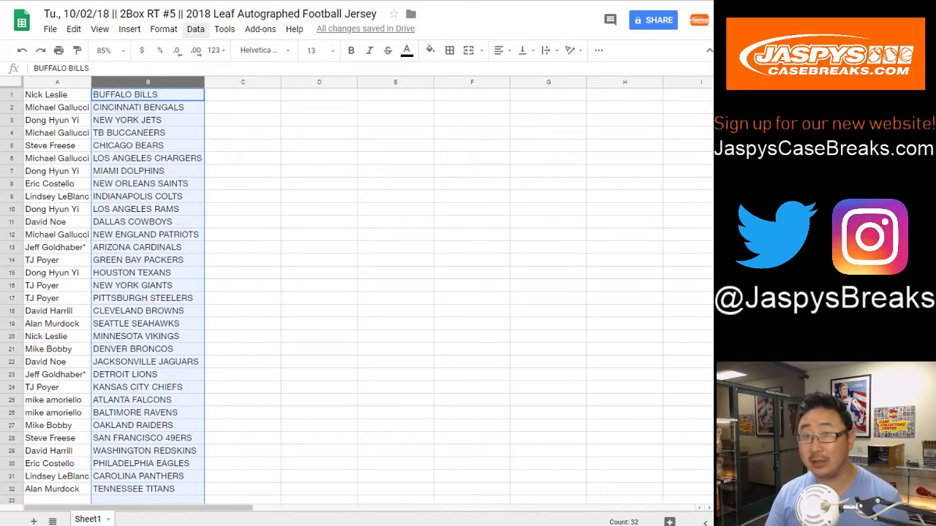
pyautogui.click(195, 29)
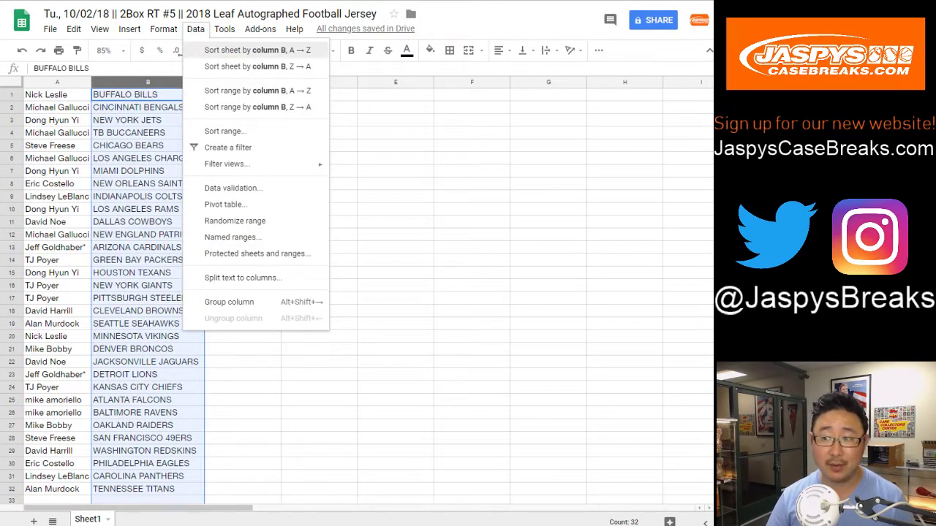
pyautogui.click(257, 50)
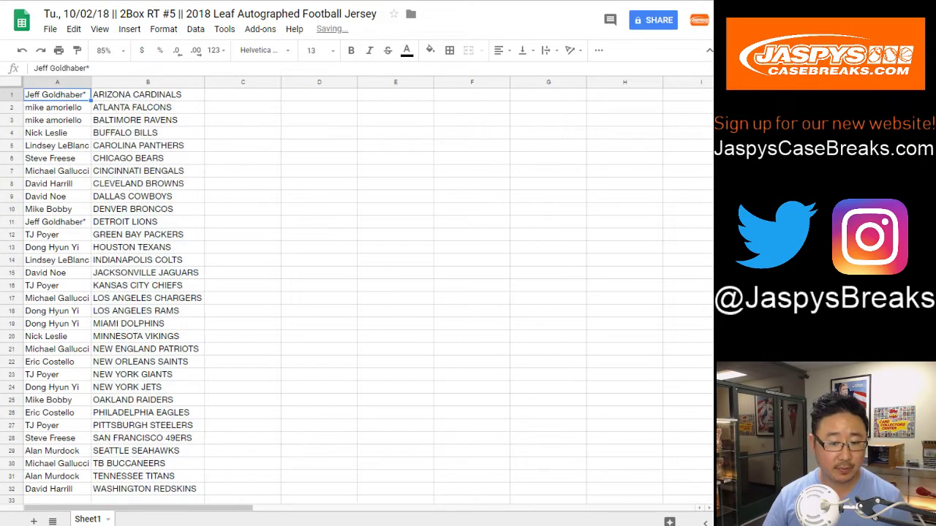
# - Center-align all the participant and team names in columns A and B horizontally
pyautogui.hotkey('ctrl', 'a')
pyautogui.click(500, 50)
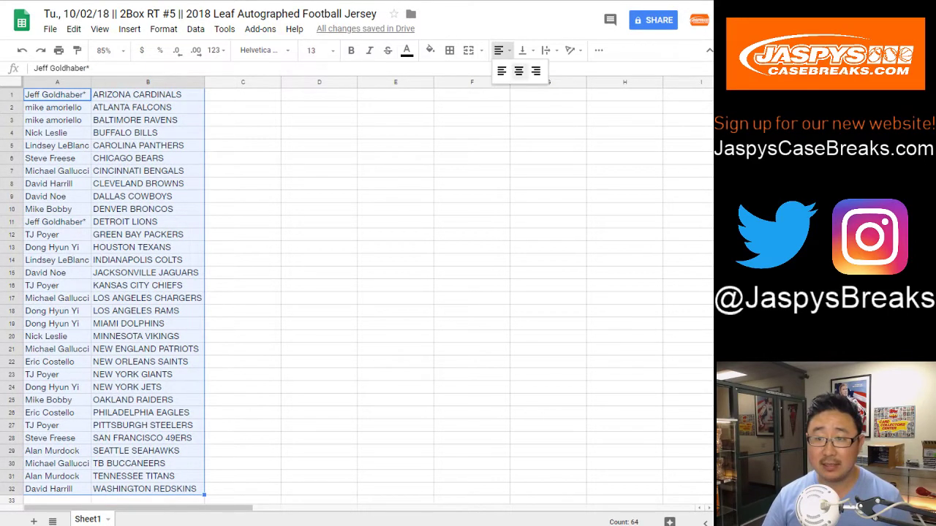
pyautogui.click(518, 71)
pyautogui.click(243, 95)
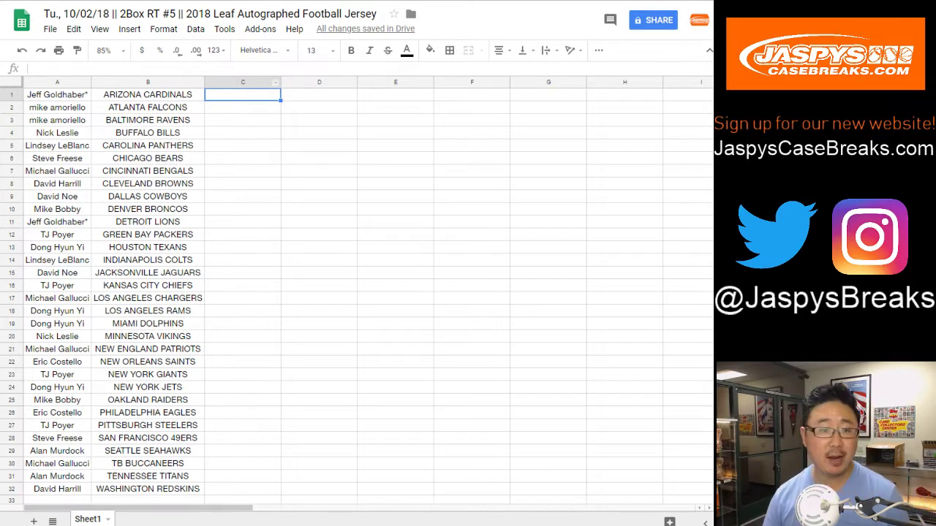
# - Apply borders around and between all cells of the participant and team table, A1:B32
pyautogui.click(57, 120)
pyautogui.hotkey('ctrl', 'a')
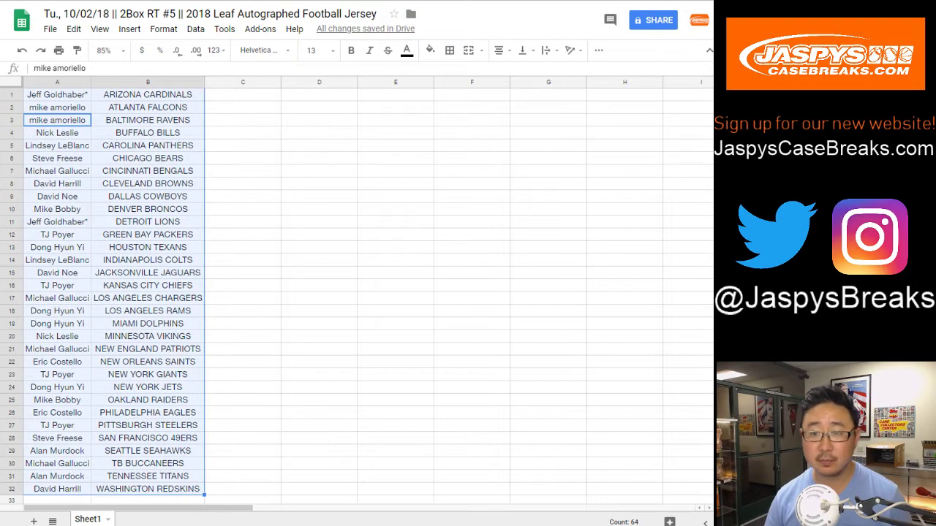
pyautogui.click(449, 49)
pyautogui.click(454, 75)
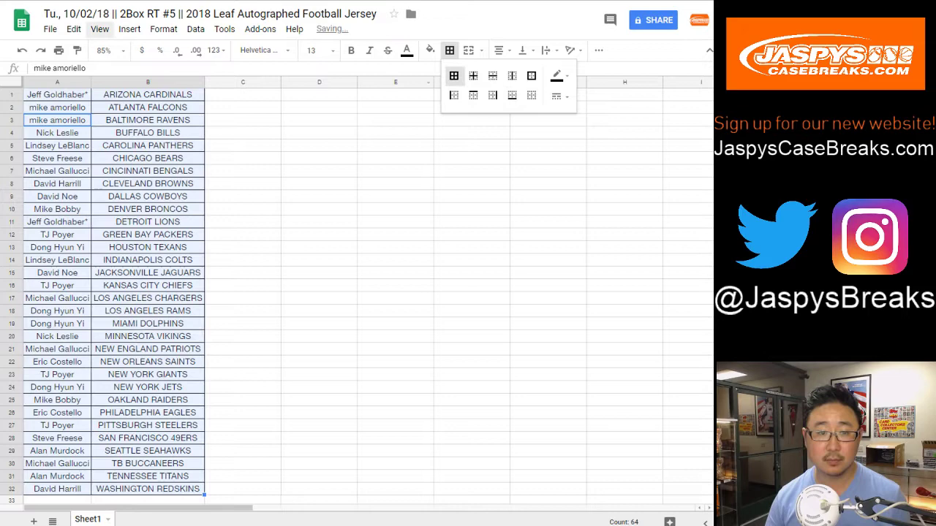
# - Print one copy of the current sheet on Letter paper in portrait orientation, scaled to fit the width
pyautogui.click(59, 50)
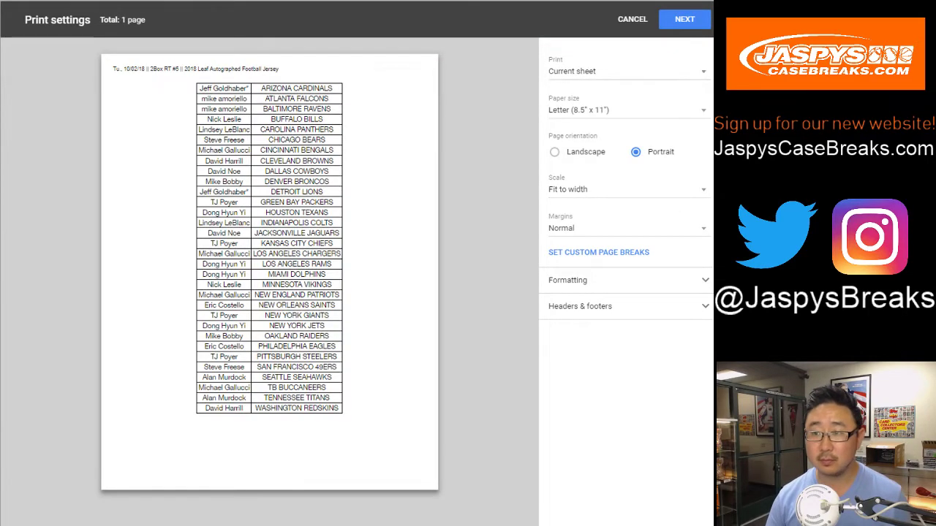
pyautogui.click(684, 19)
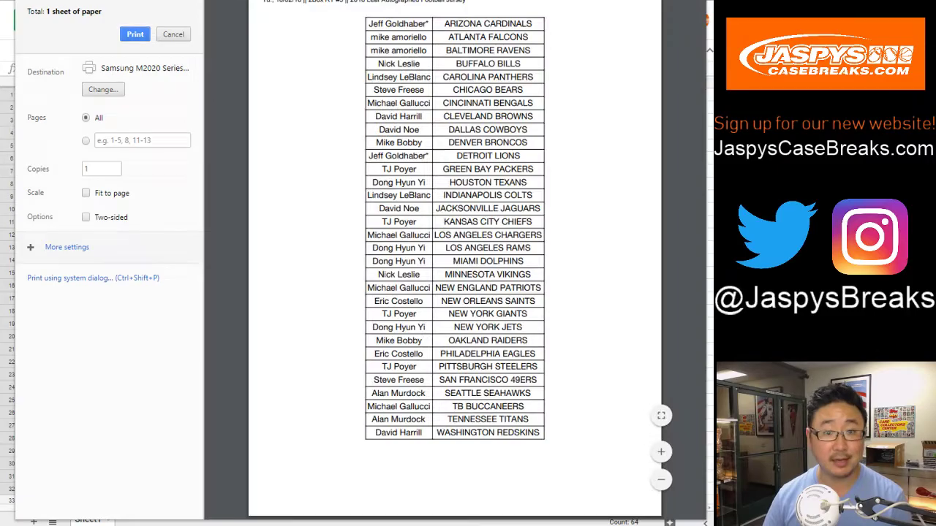
pyautogui.click(142, 32)
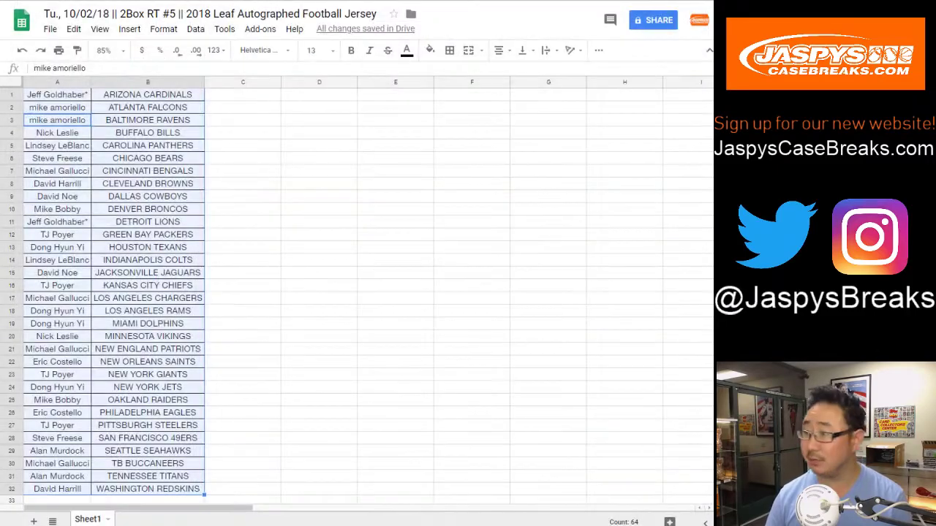